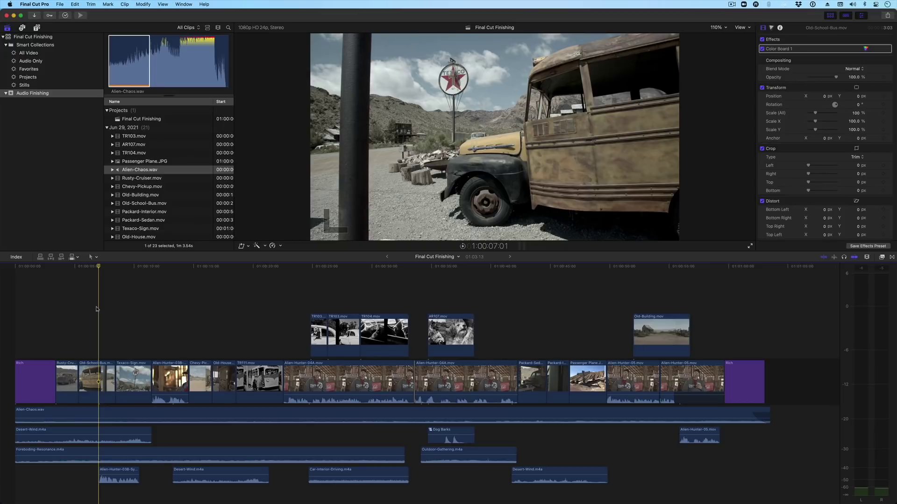
# - Play the project back from its very beginning
pyautogui.press('Home')
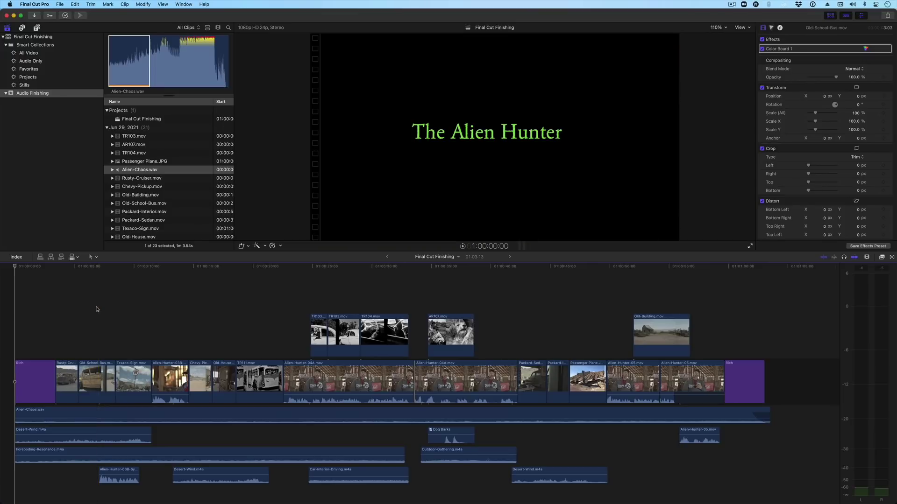
pyautogui.press('space')
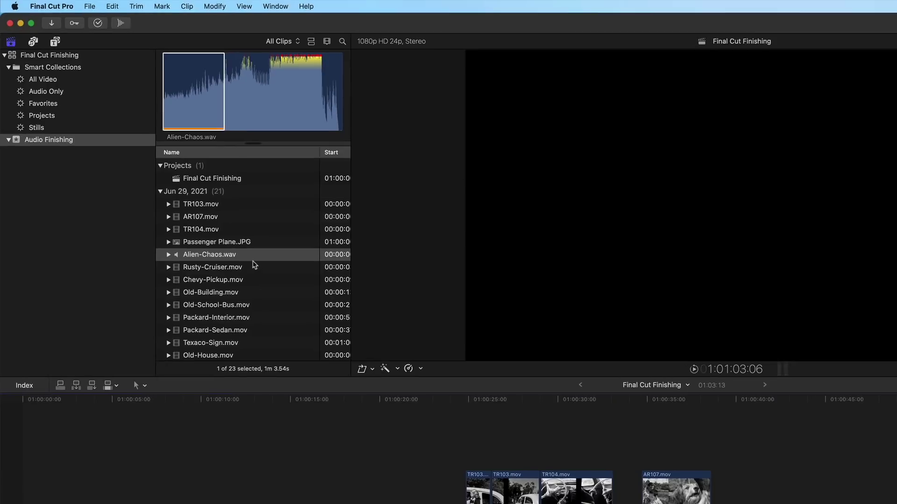
# - Assign the Music audio role to Alien-Chaos.wav in the browser
pyautogui.click(169, 172)
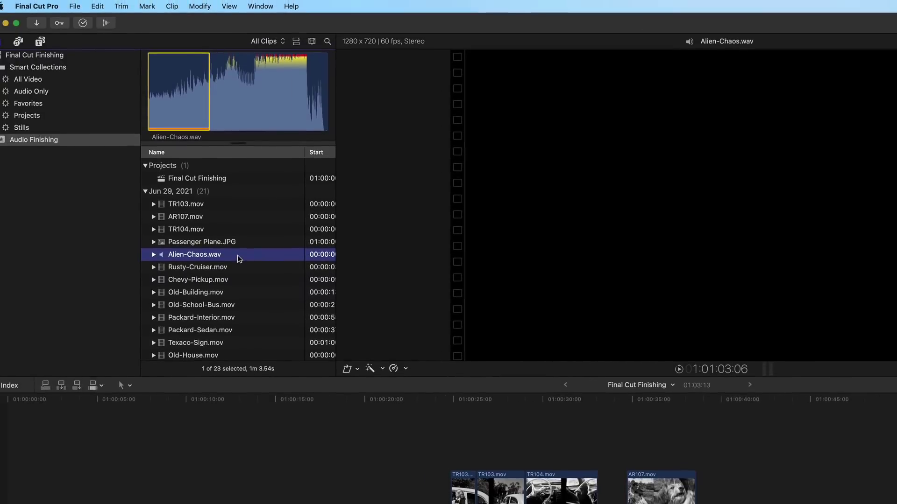
pyautogui.rightClick(254, 258)
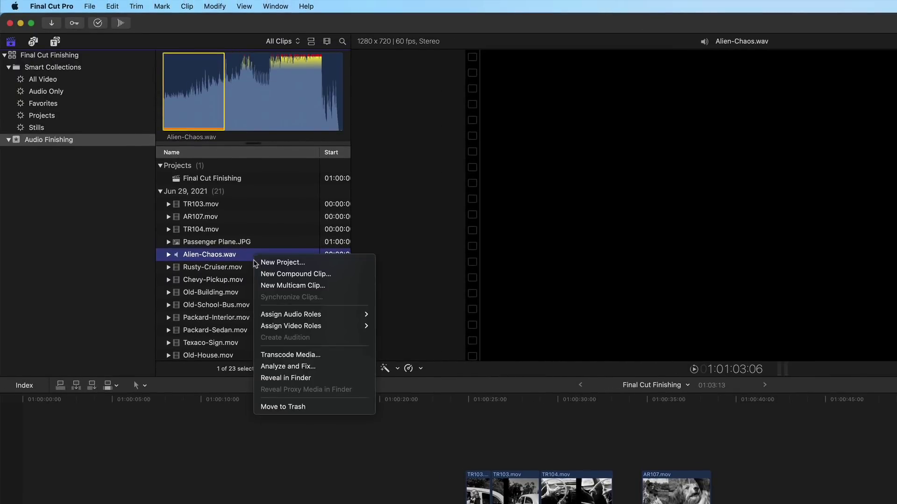
pyautogui.moveTo(280, 317)
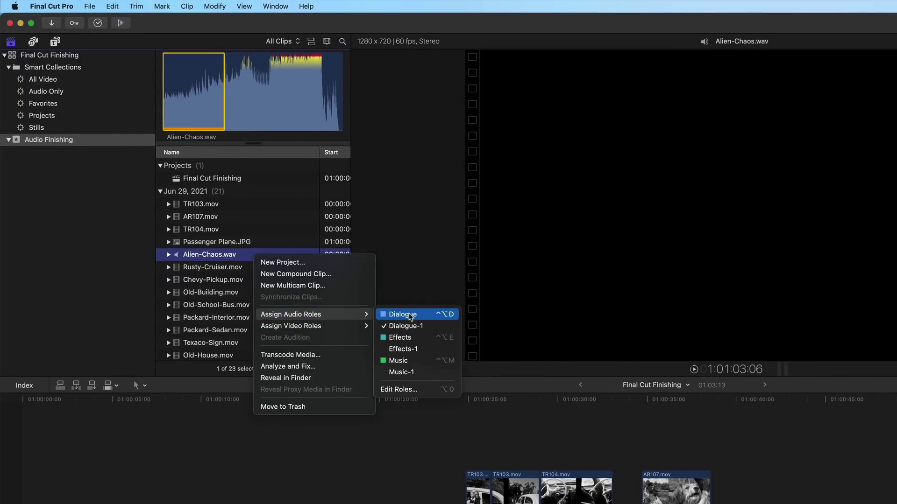
pyautogui.click(414, 362)
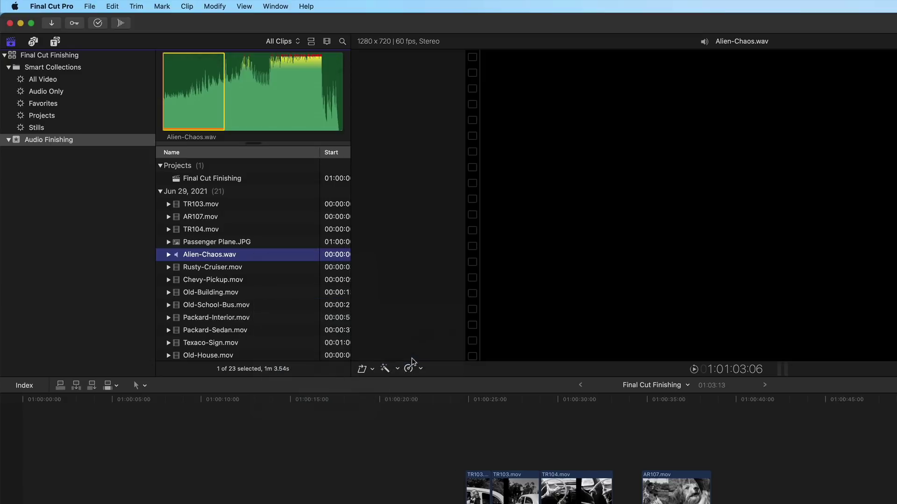
# - Assign the Effects-1 audio role to both Rusty-Cruiser.mov and Chevy-Pickup.mov
pyautogui.click(266, 268)
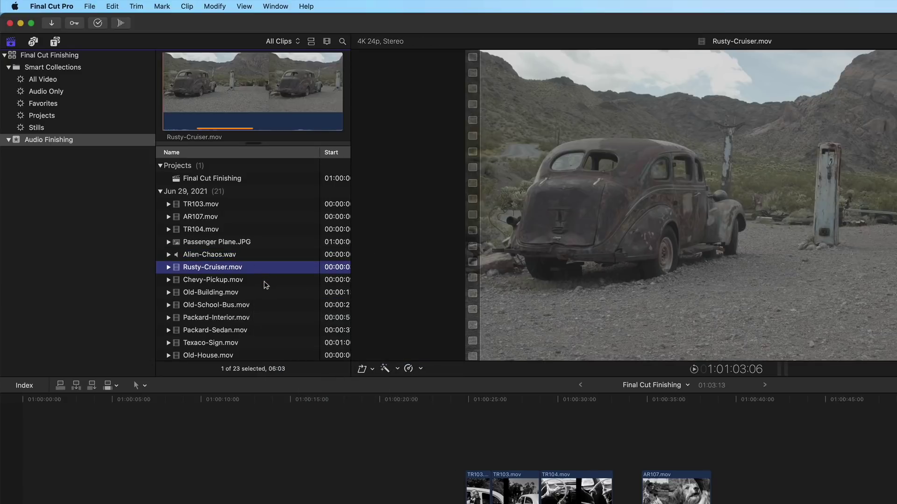
pyautogui.keyDown('shift'); pyautogui.click(263, 281); pyautogui.keyUp('shift')
pyautogui.rightClick(265, 280)
pyautogui.moveTo(314, 340)
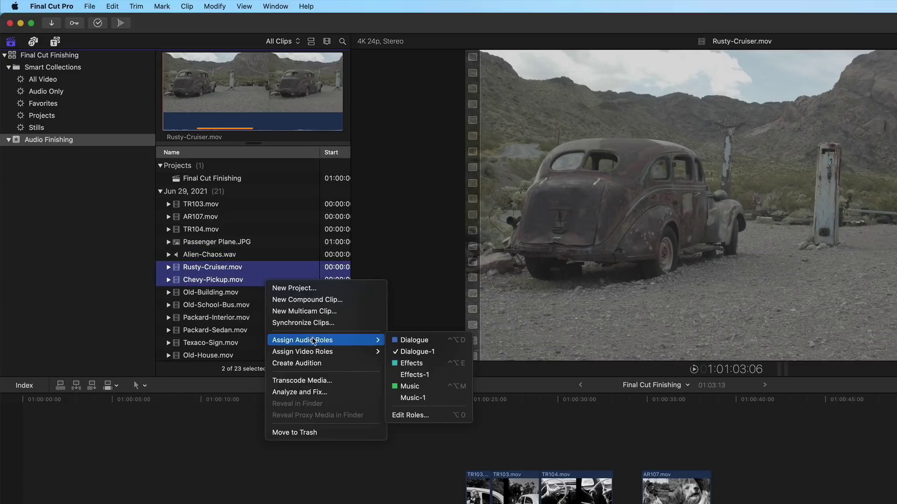
pyautogui.click(402, 375)
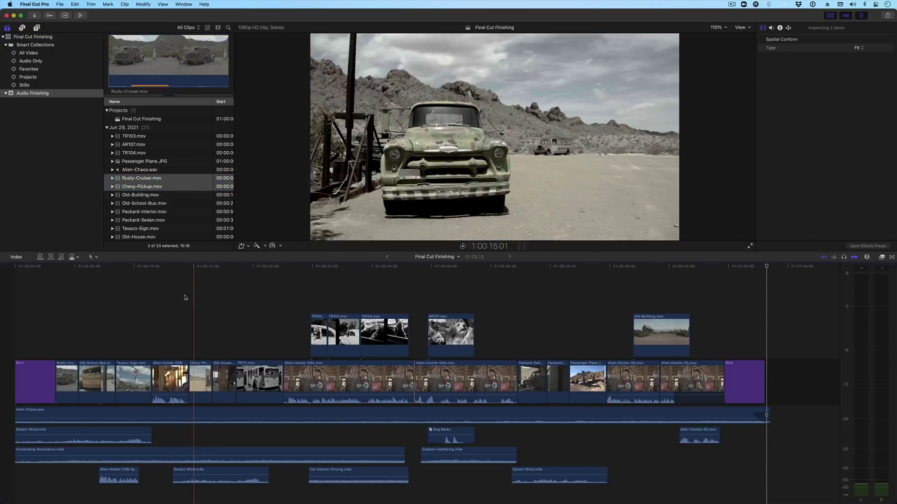
# - Park the playhead one frame before Alien-Hunter-03B, list roles, and show audio role lanes
pyautogui.click(166, 314)
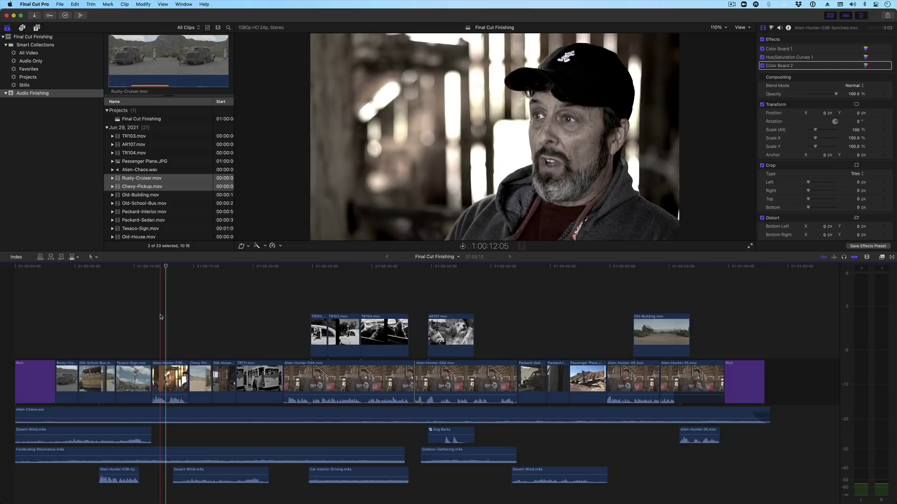
pyautogui.click(161, 317)
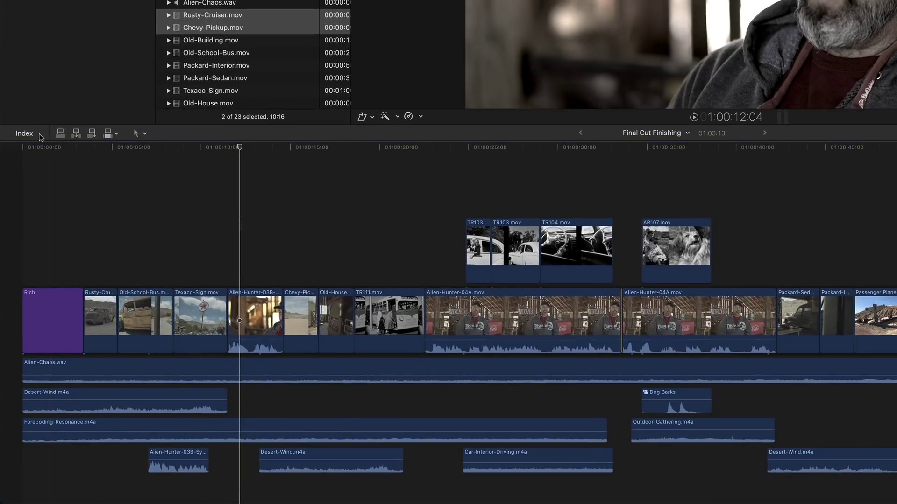
pyautogui.click(24, 134)
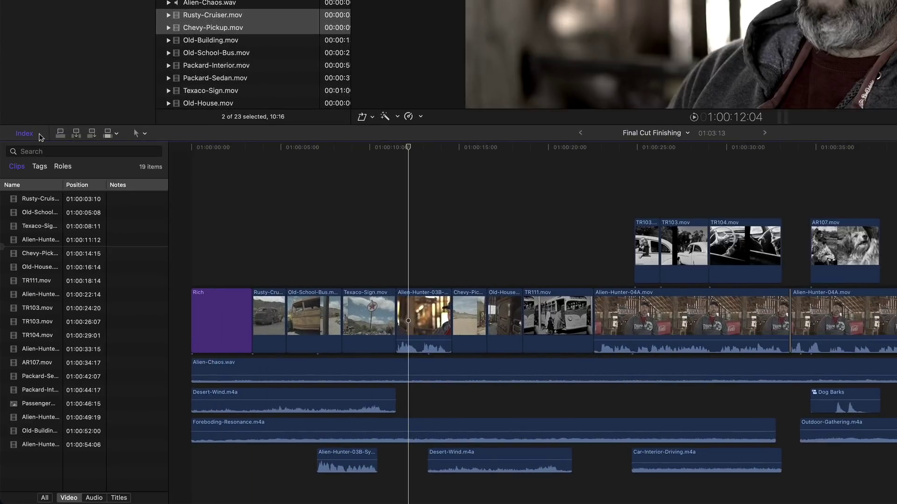
pyautogui.click(63, 167)
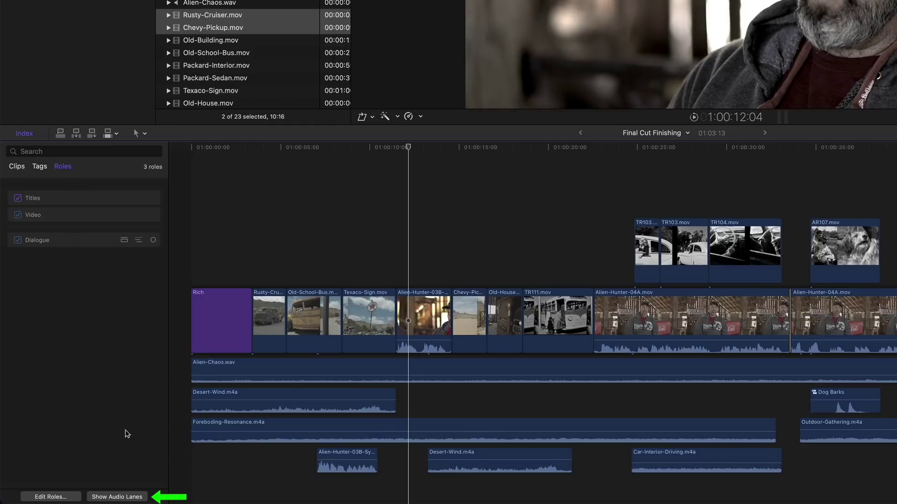
pyautogui.click(116, 497)
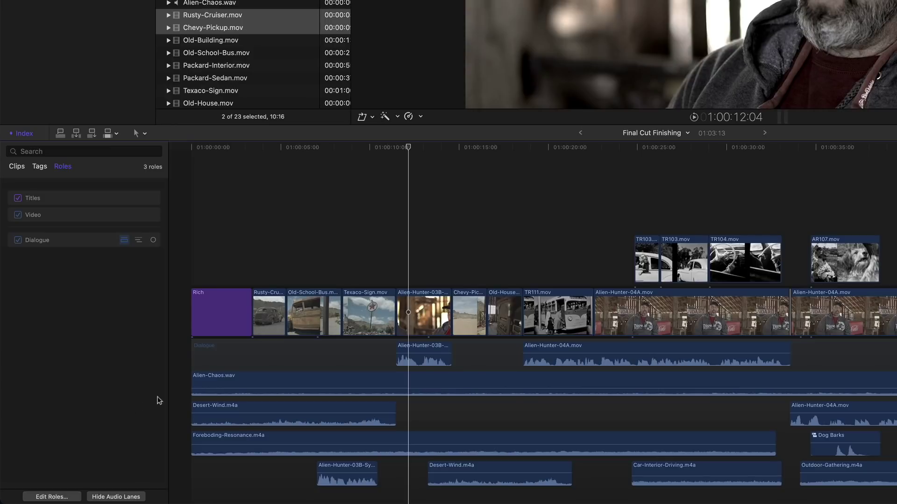
# - Solo the first Desert-Wind.m4a clip and listen to it from about five seconds
pyautogui.scroll(-3, 202, 386)
pyautogui.click(287, 365)
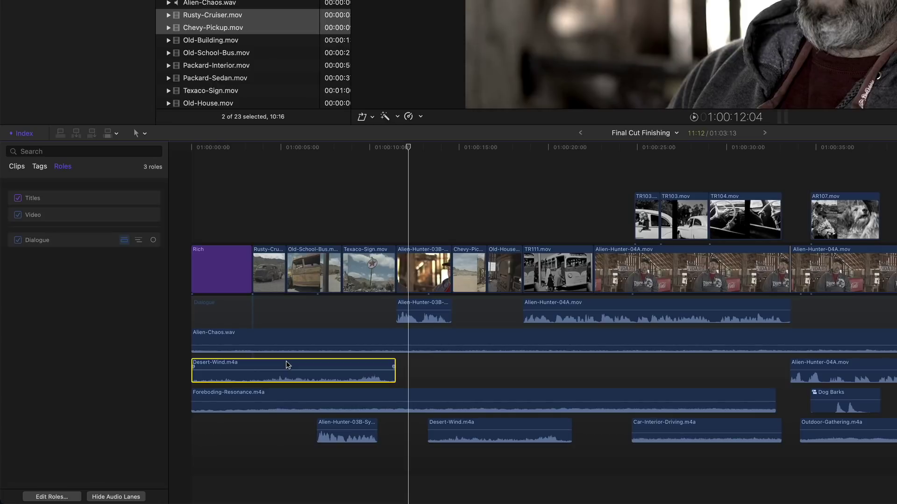
pyautogui.hotkey('alt', 's')
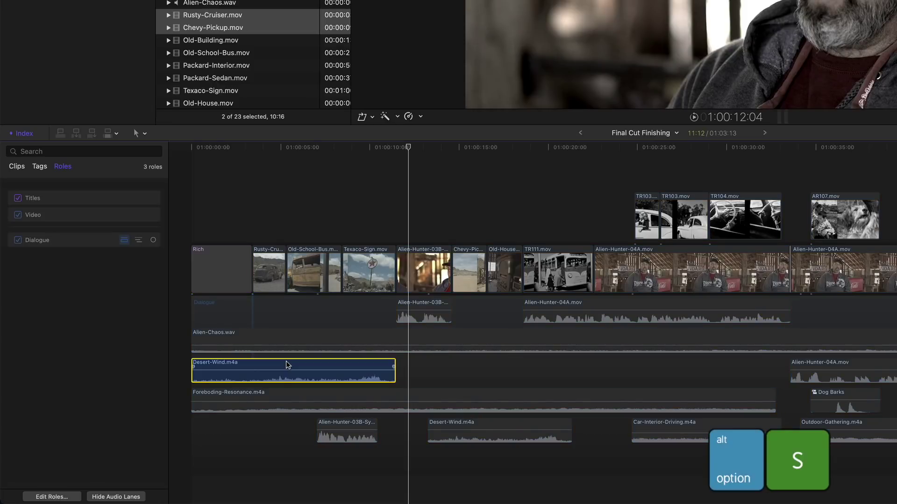
pyautogui.click(276, 163)
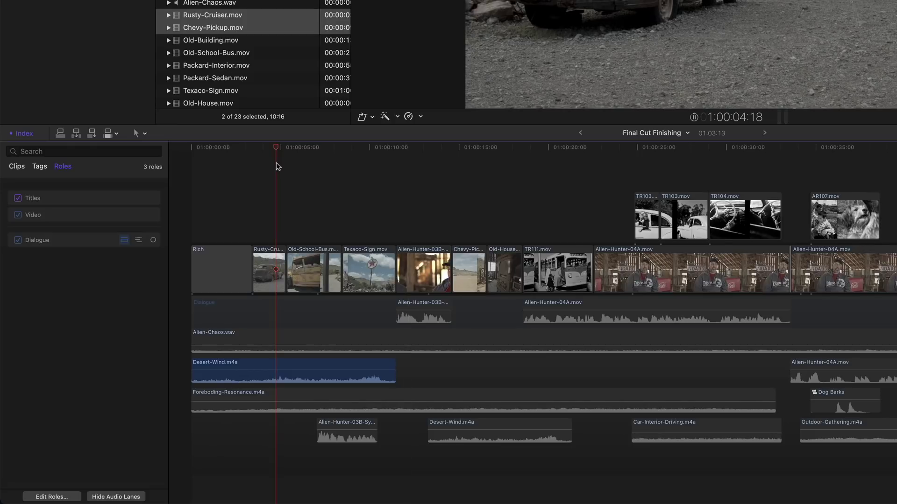
pyautogui.press('space')
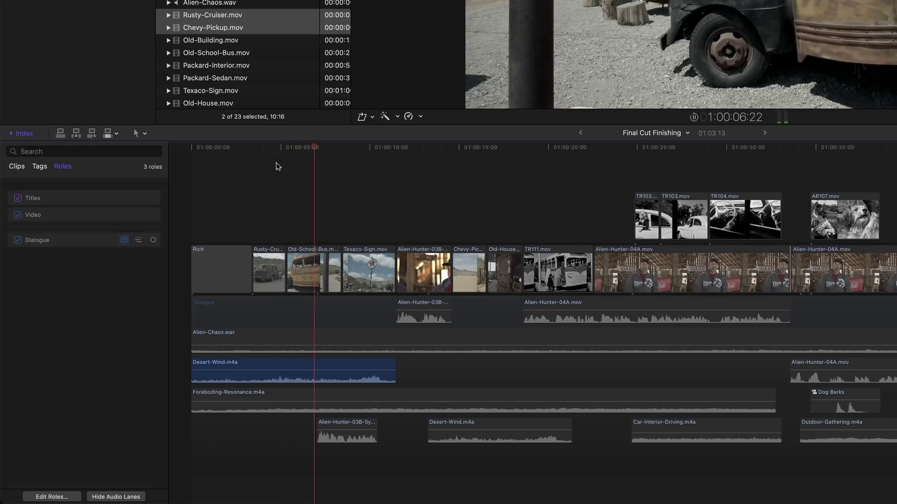
pyautogui.press('space')
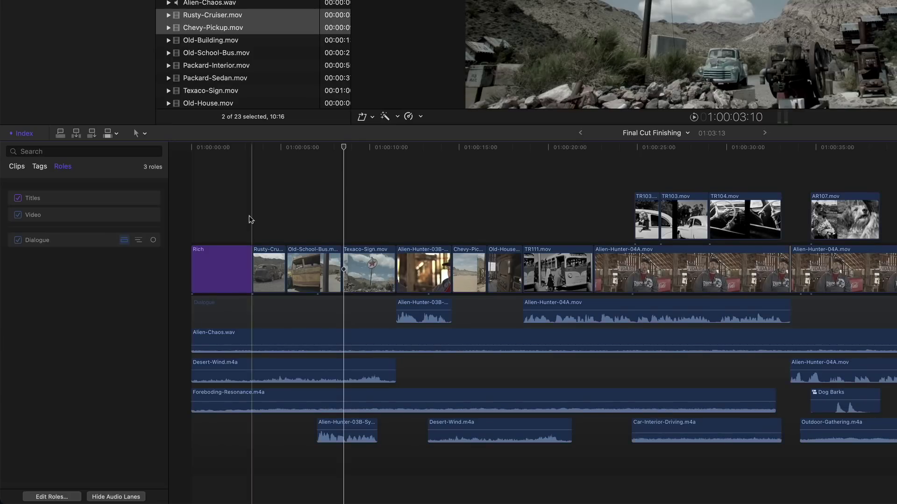
# - Assign the Effects audio role to Desert-Wind.m4a
pyautogui.rightClick(288, 365)
pyautogui.moveTo(322, 361)
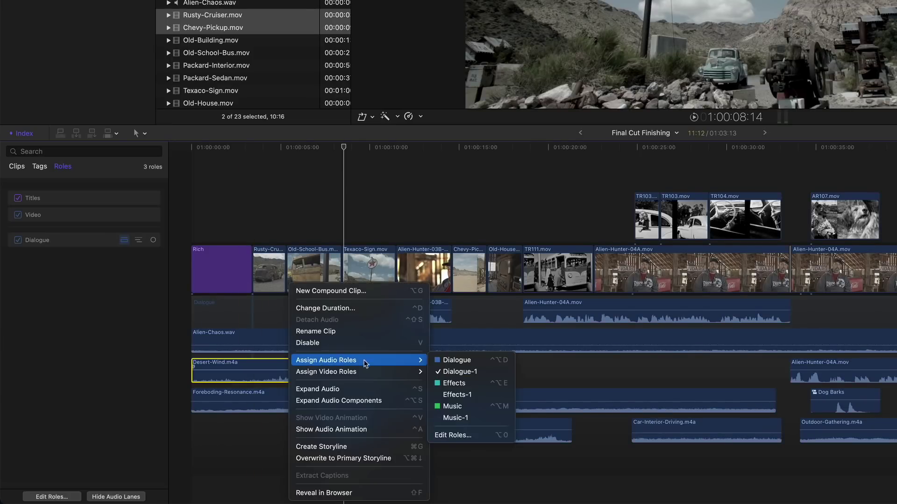
pyautogui.click(470, 383)
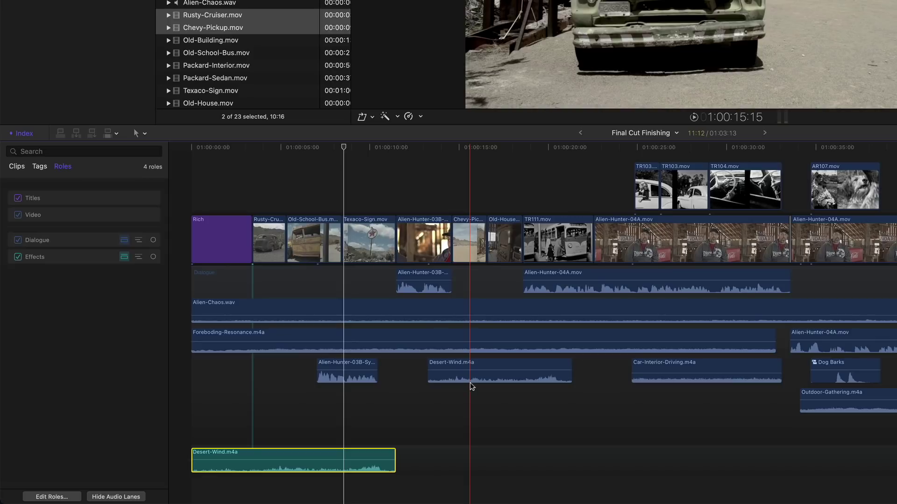
# - Assign the Music role to Alien-Chaos.wav in the timeline, moving it into a Music lane
pyautogui.click(392, 306)
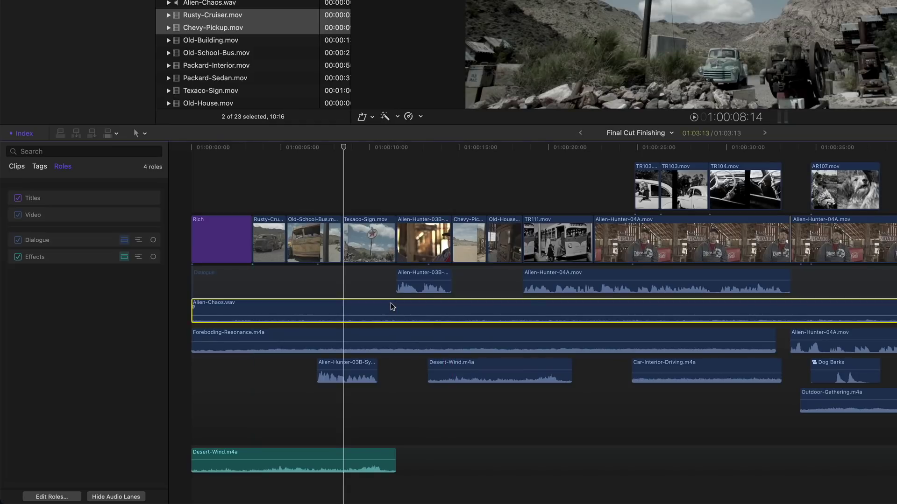
pyautogui.rightClick(393, 307)
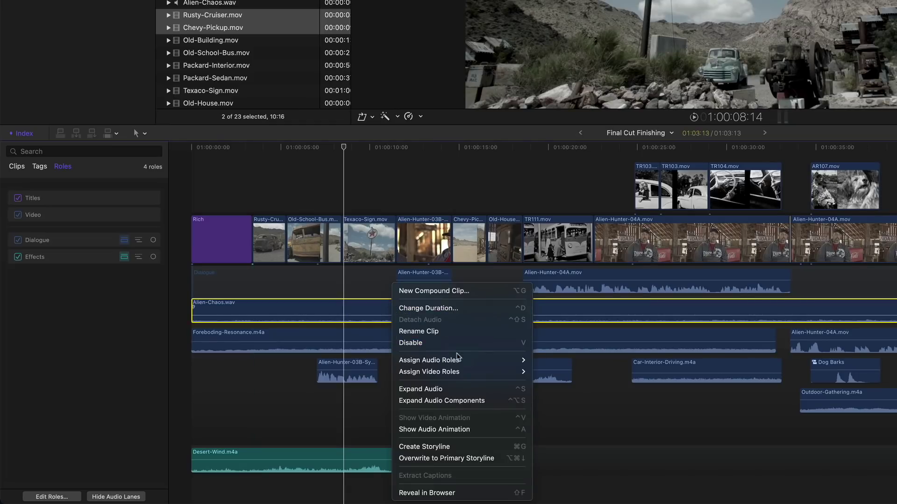
pyautogui.moveTo(457, 359)
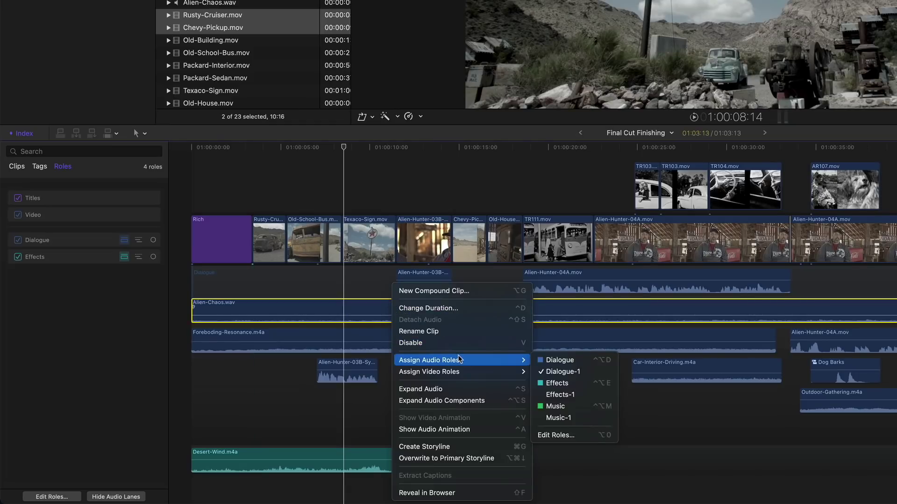
pyautogui.click(579, 409)
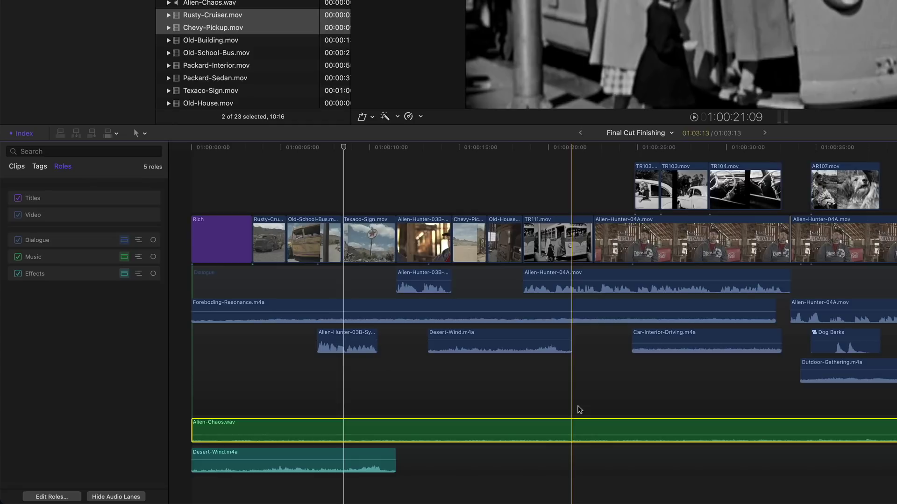
pyautogui.click(471, 304)
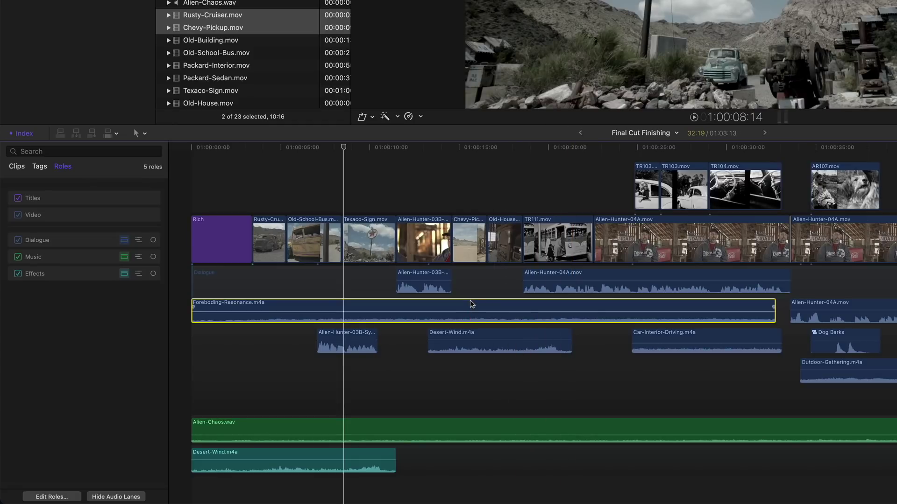
# - Add a subrole named 'Music 2' under Music in the role editor and apply
pyautogui.rightClick(471, 305)
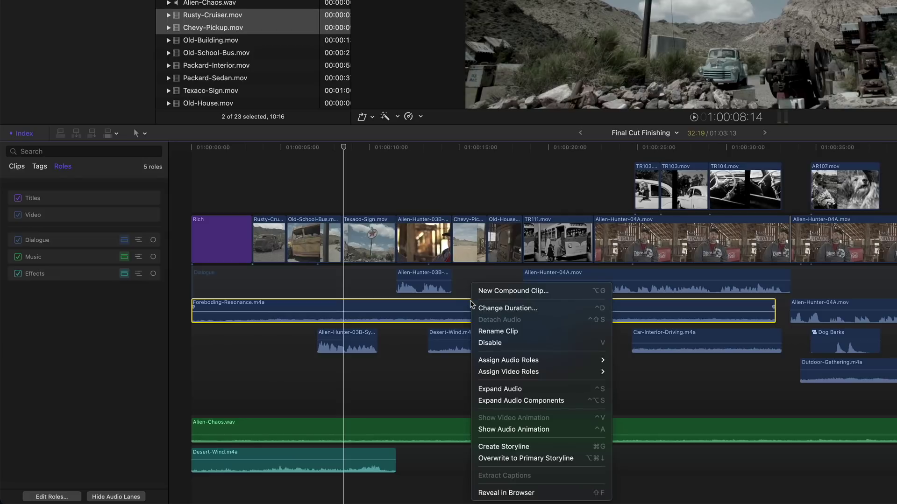
pyautogui.moveTo(513, 365)
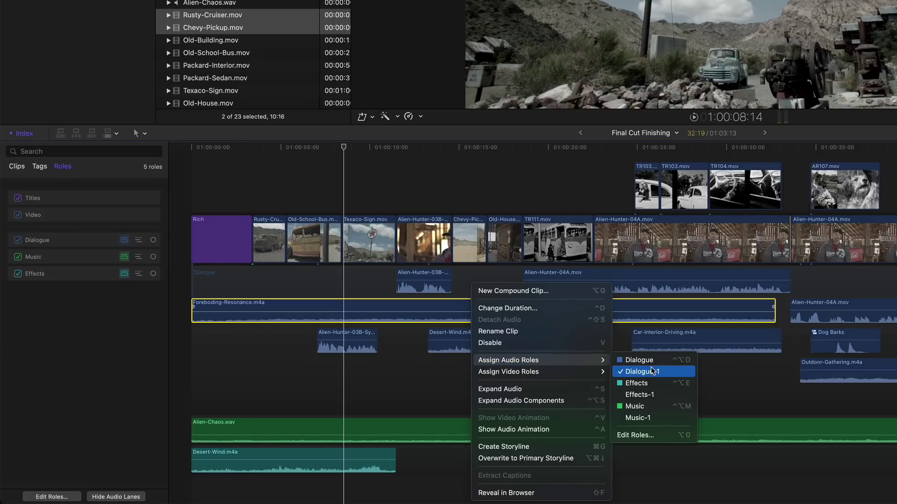
pyautogui.click(662, 438)
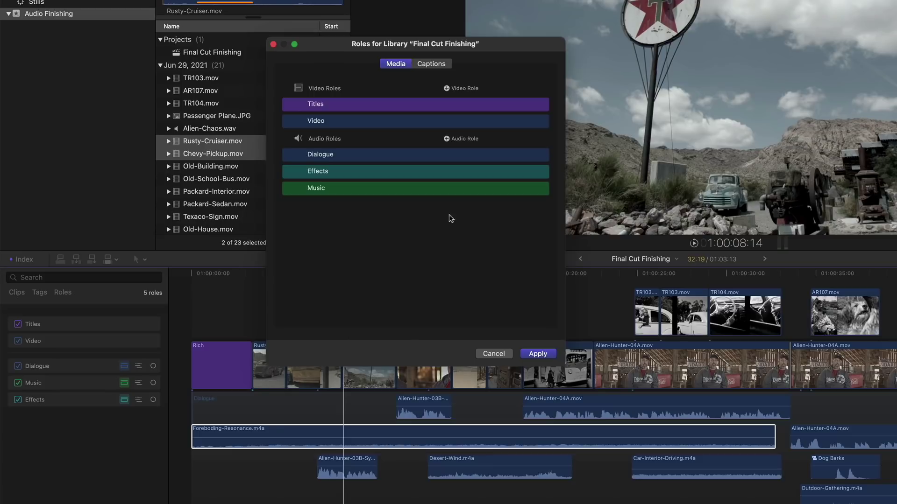
pyautogui.moveTo(465, 189)
pyautogui.click(460, 188)
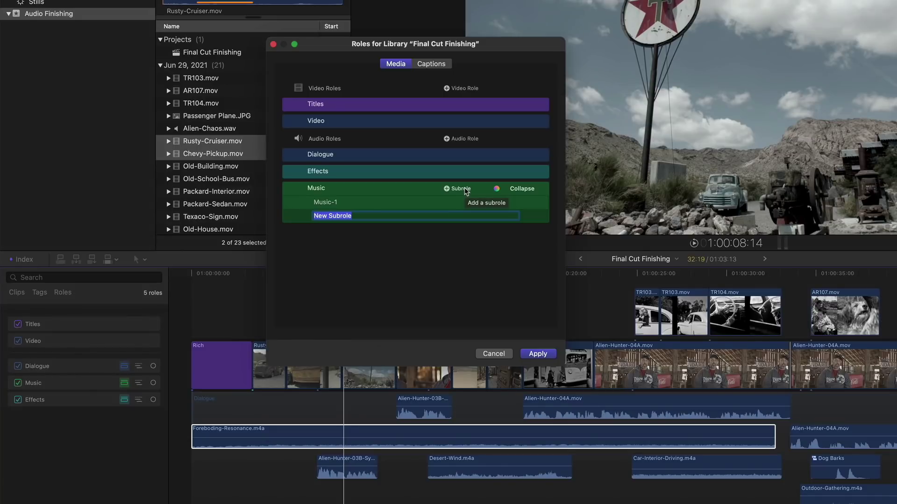
pyautogui.write('Music')
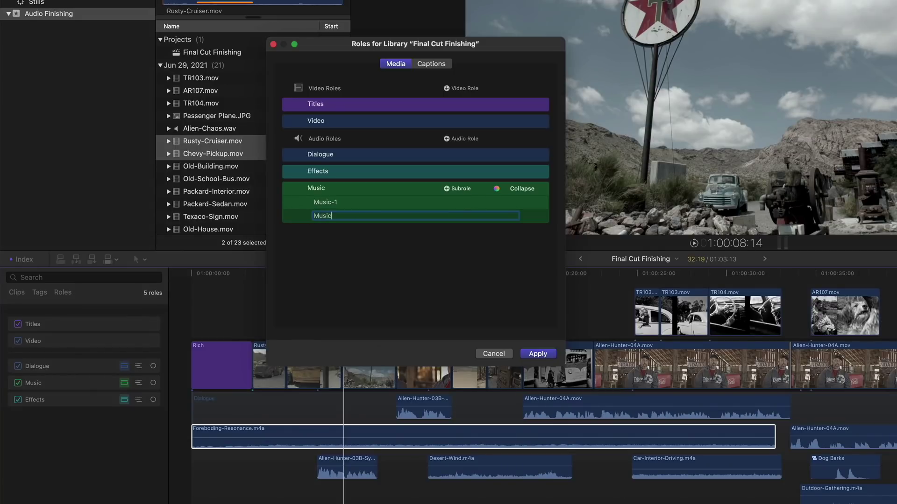
pyautogui.write(' 2')
pyautogui.click(546, 354)
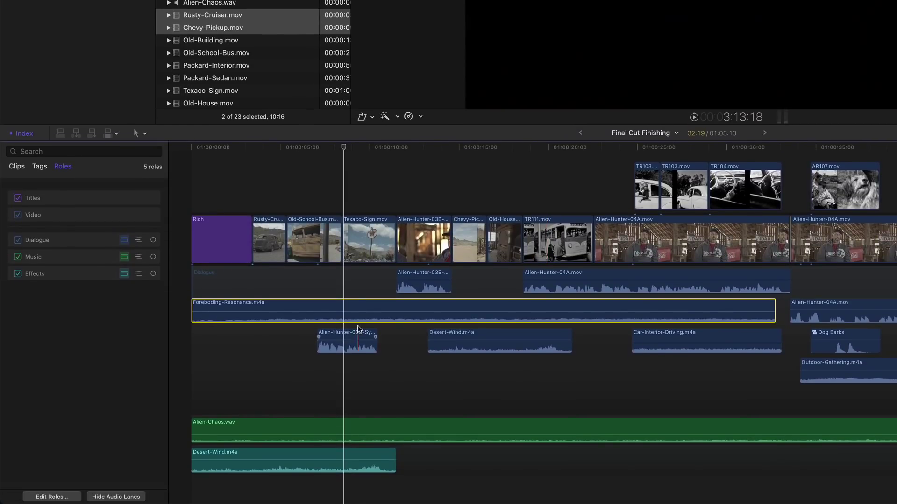
# - Assign the Music 2 role to Foreboding-Resonance.m4a
pyautogui.rightClick(355, 307)
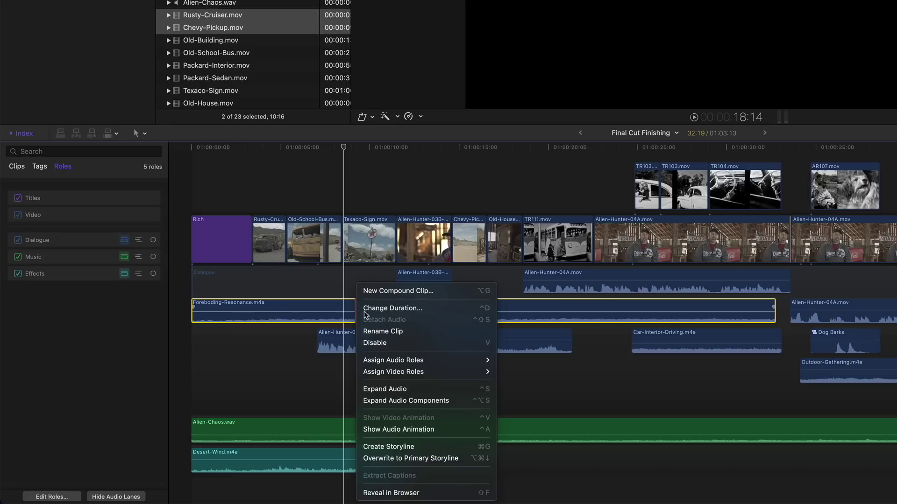
pyautogui.moveTo(388, 360)
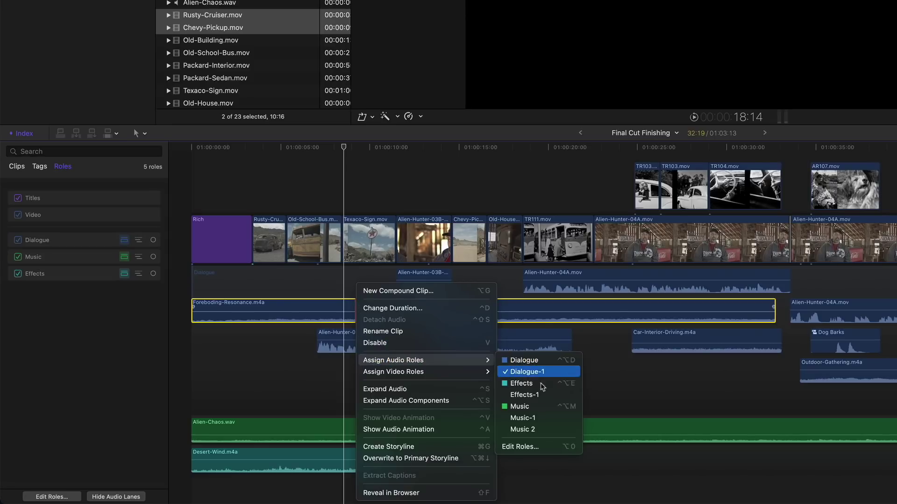
pyautogui.click(539, 429)
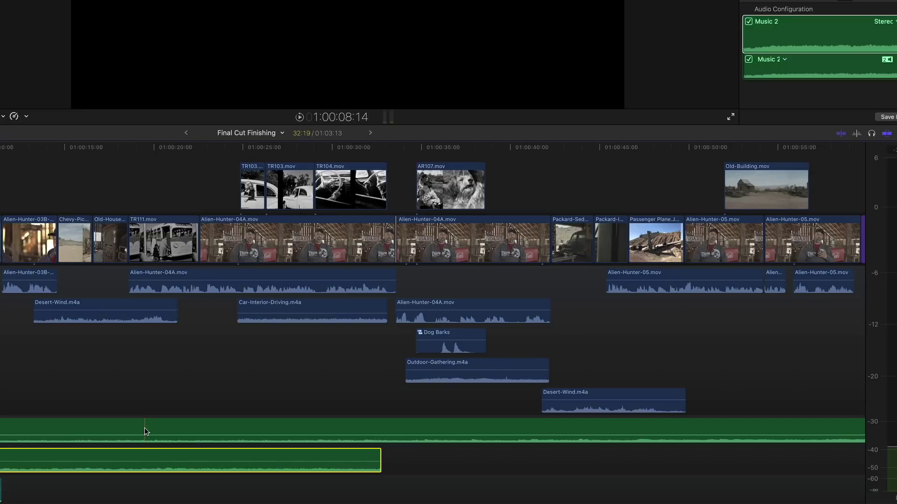
# - Inside the Dog Barks compound clip, give both Dog-Barks.m4a clips the Effects role, then return
pyautogui.doubleClick(465, 335)
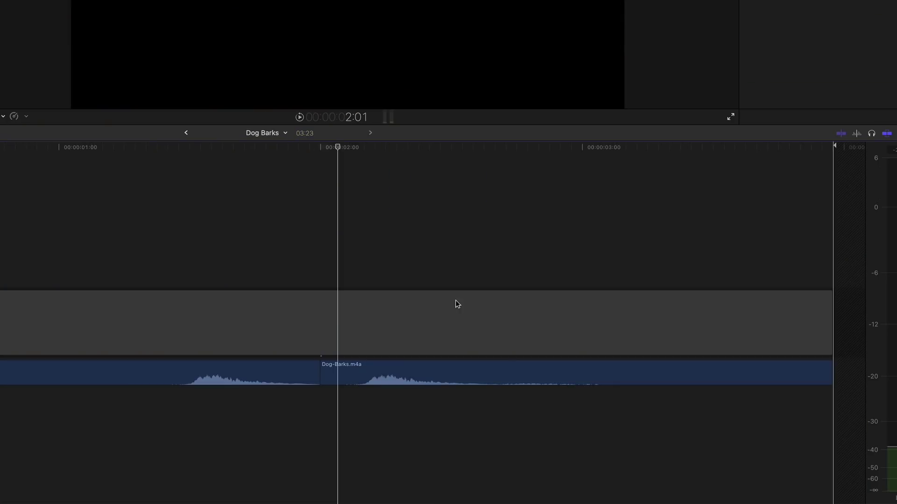
pyautogui.moveTo(266, 417); pyautogui.dragTo(413, 377)
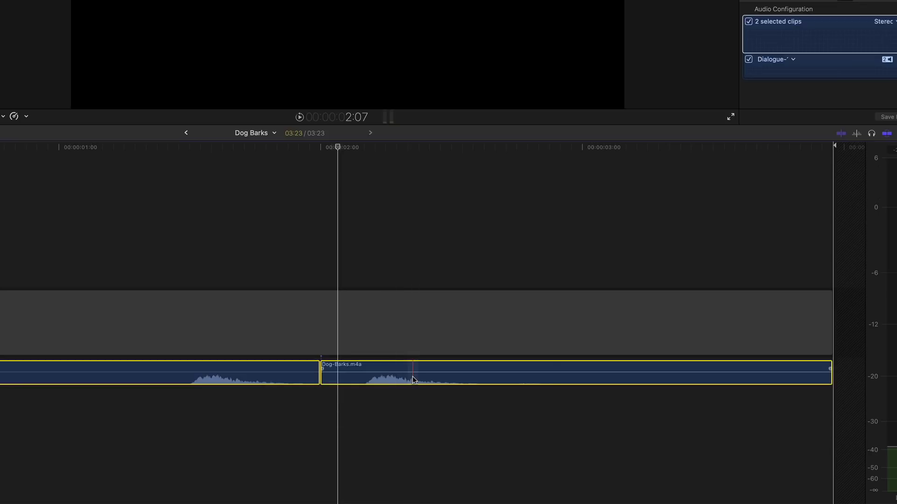
pyautogui.rightClick(413, 377)
pyautogui.moveTo(541, 361)
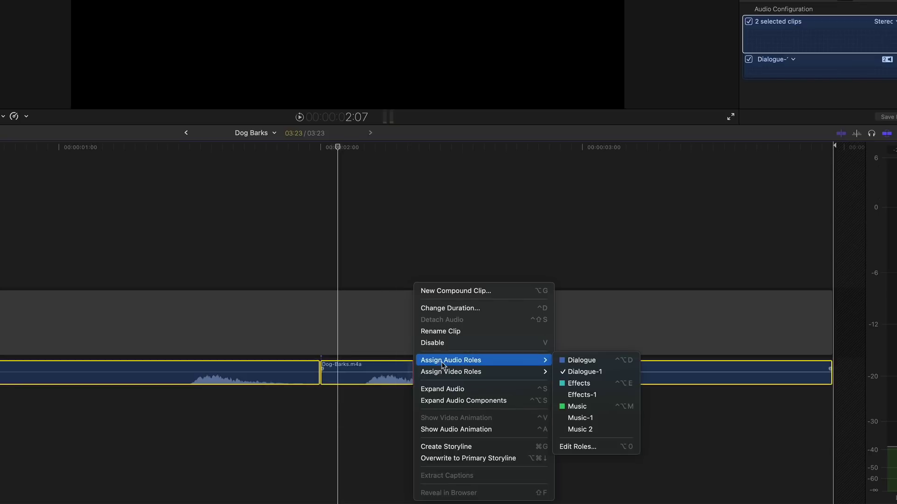
pyautogui.click(579, 383)
pyautogui.press('super+bracketleft')
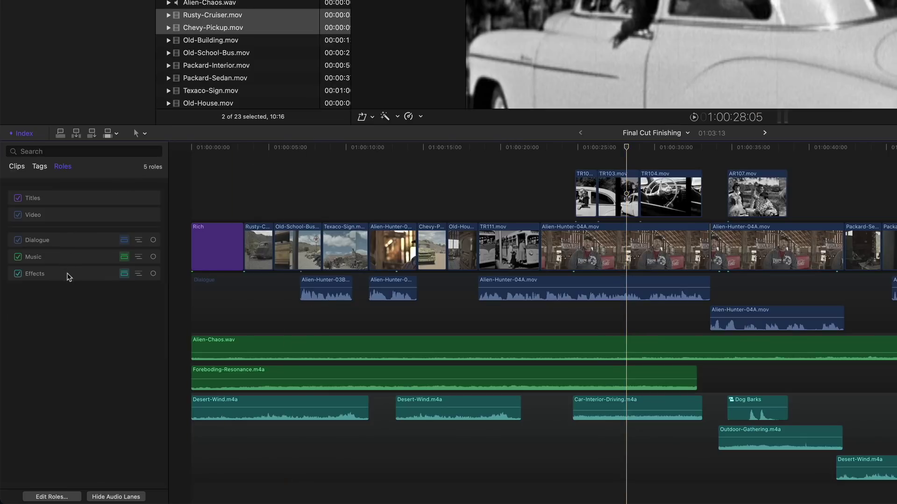
# - Reorder role lanes to Effects, Dialogue, Music, and test each role's lane toggle
pyautogui.moveTo(68, 274); pyautogui.dragTo(62, 231)
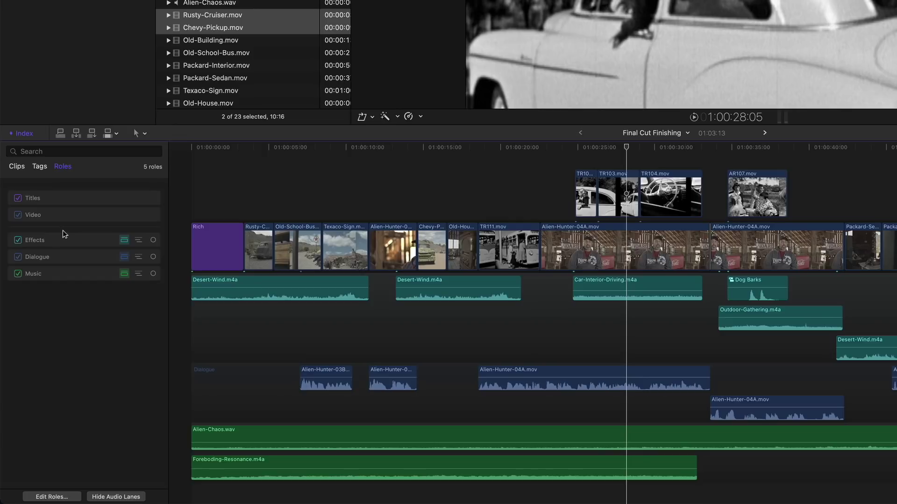
pyautogui.moveTo(66, 260)
pyautogui.mouseDown()
pyautogui.moveTo(69, 284)
pyautogui.moveTo(66, 246)
pyautogui.mouseUp()
pyautogui.click(125, 240)
pyautogui.click(124, 241)
pyautogui.click(119, 259)
pyautogui.click(118, 258)
pyautogui.click(124, 275)
pyautogui.click(125, 276)
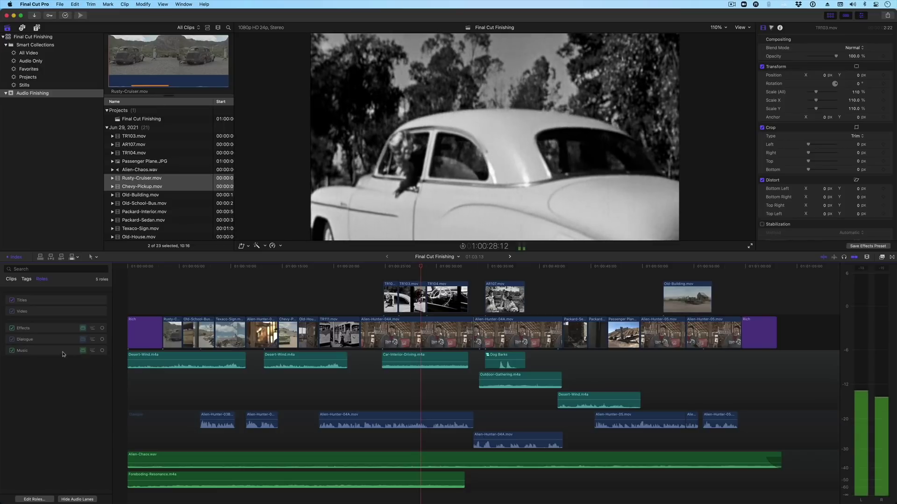
# - Move the Music lanes above Dialogue, refresh the audio lanes, and reveal Music's subroles
pyautogui.moveTo(83, 354); pyautogui.dragTo(58, 361)
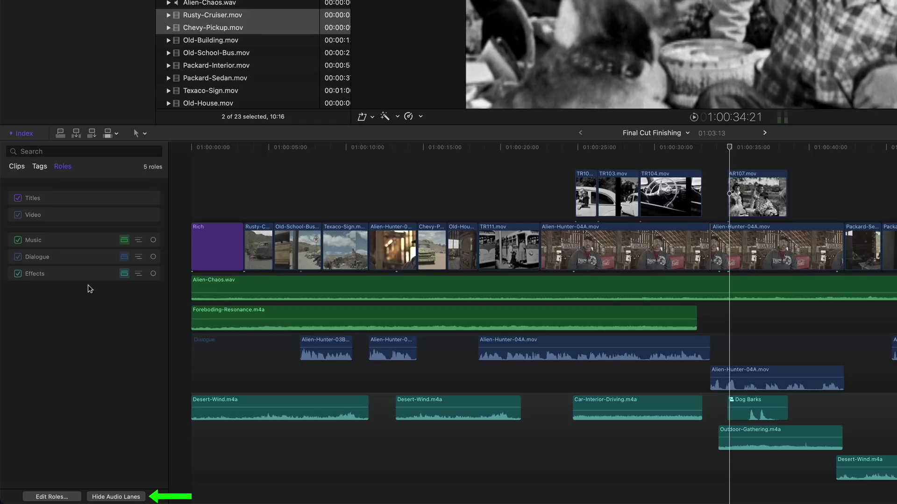
pyautogui.click(102, 498)
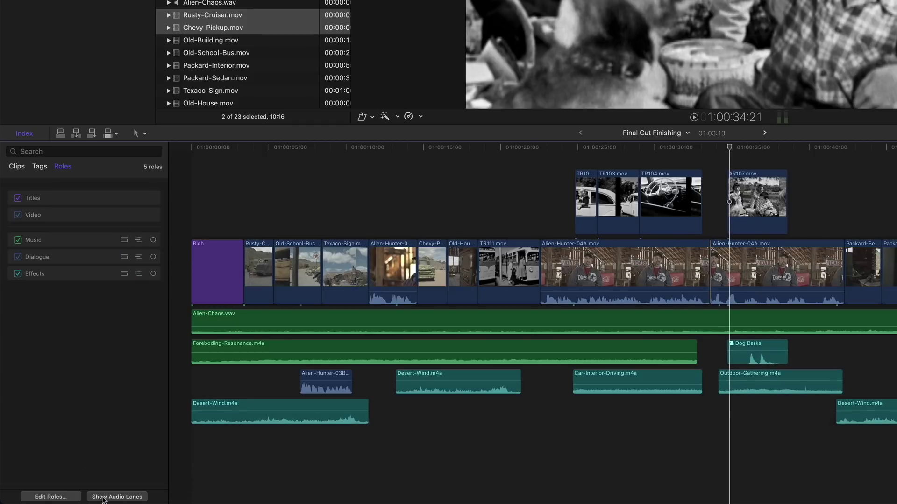
pyautogui.click(103, 498)
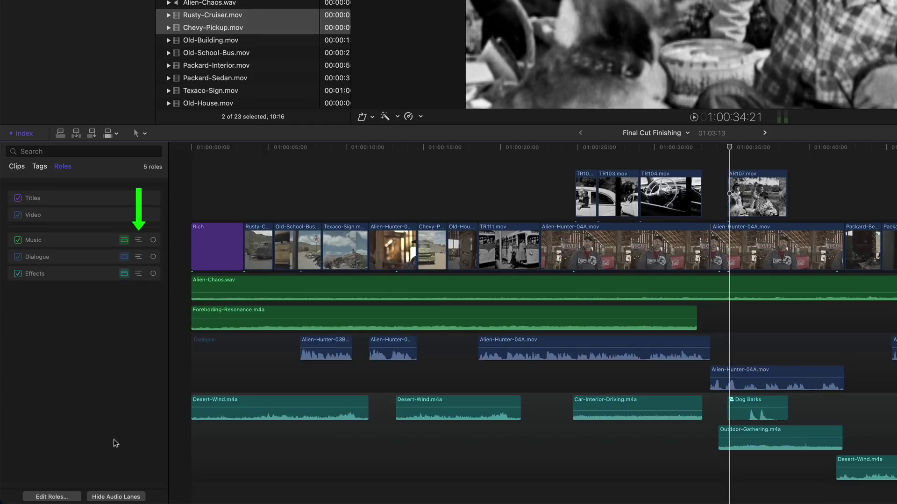
pyautogui.click(138, 241)
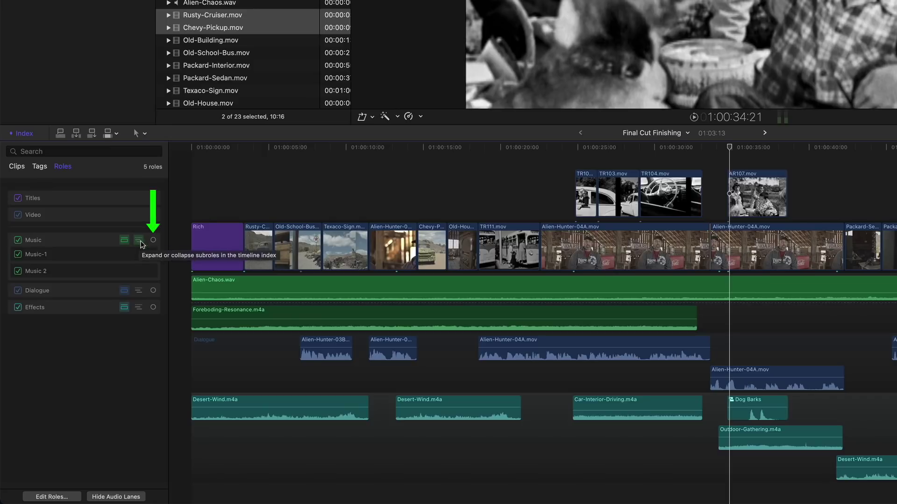
# - Try focusing the timeline on the Music, Dialogue and Effects roles
pyautogui.click(153, 240)
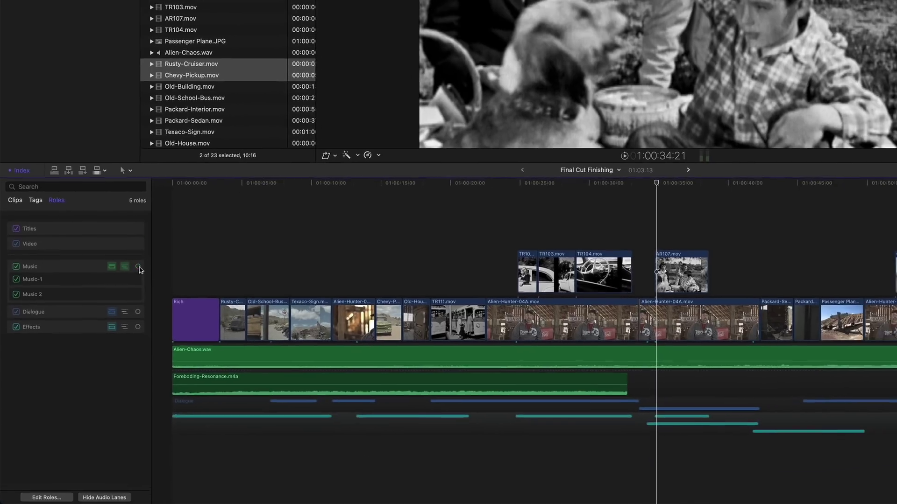
pyautogui.click(153, 240)
pyautogui.click(112, 348)
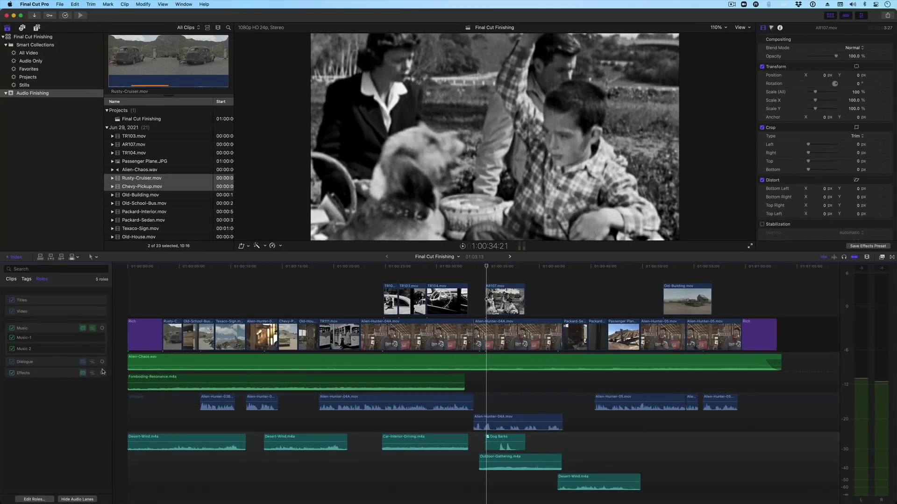
pyautogui.click(103, 373)
pyautogui.click(102, 373)
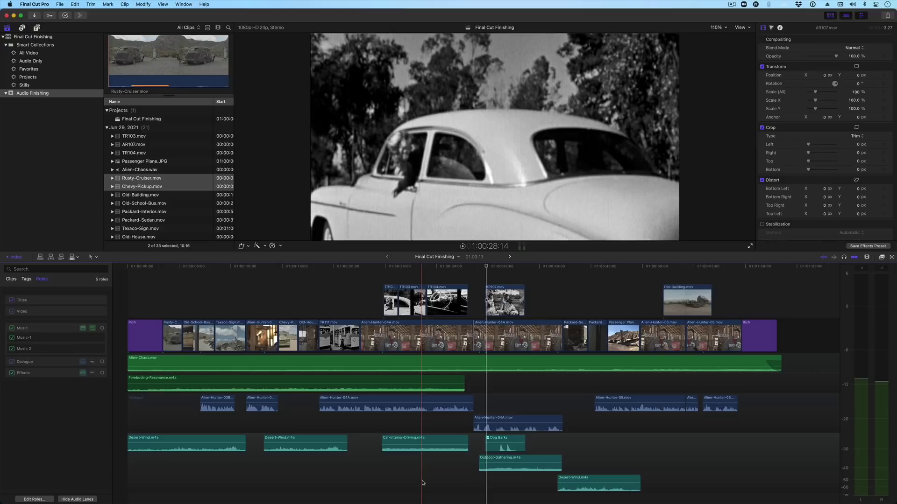
pyautogui.click(223, 493)
pyautogui.press('super+equal')
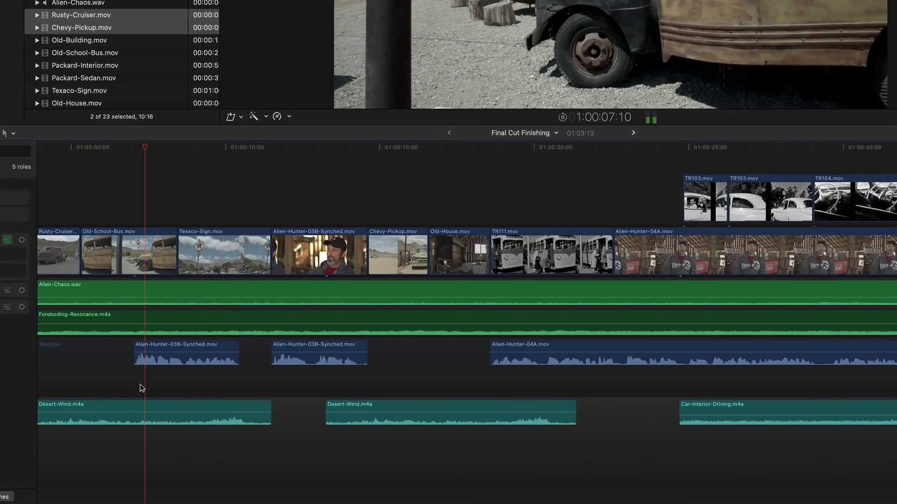
pyautogui.click(171, 349)
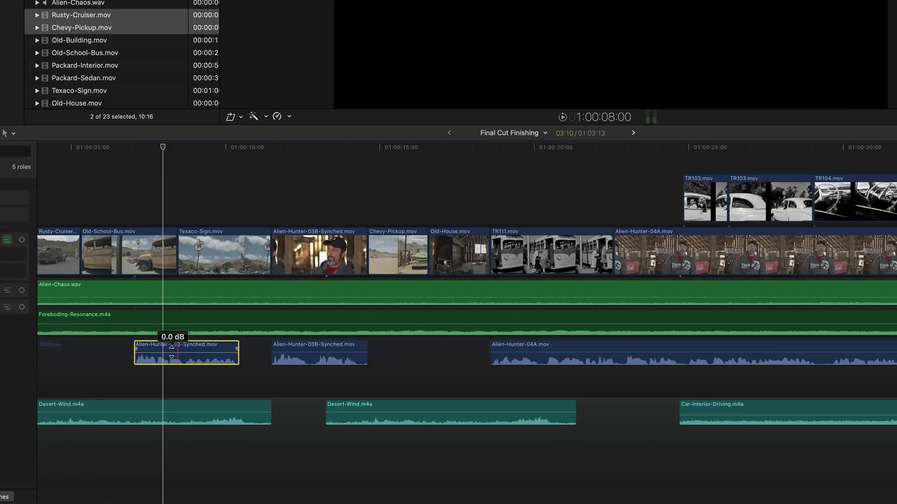
pyautogui.press('space')
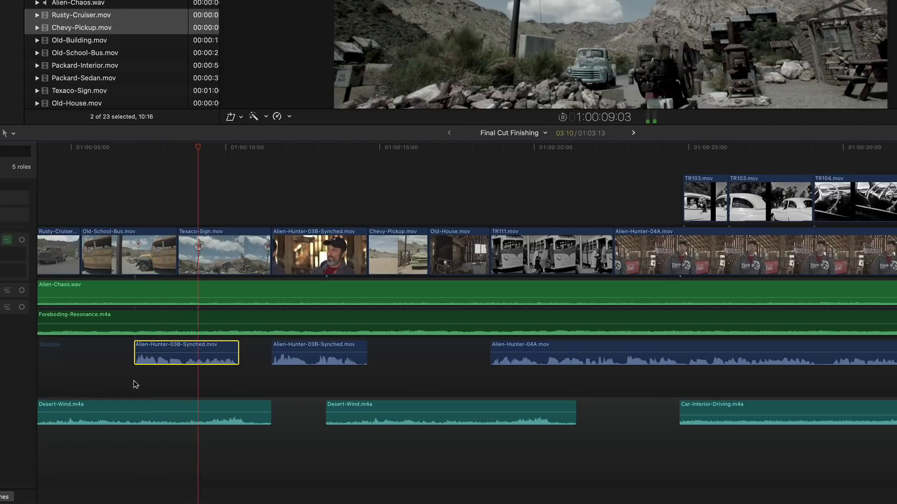
pyautogui.press('space')
pyautogui.press('space')
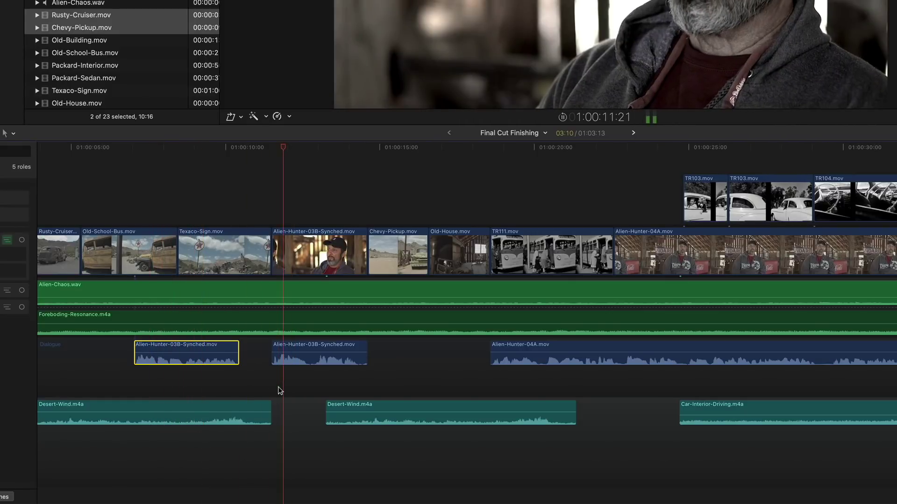
pyautogui.press('space')
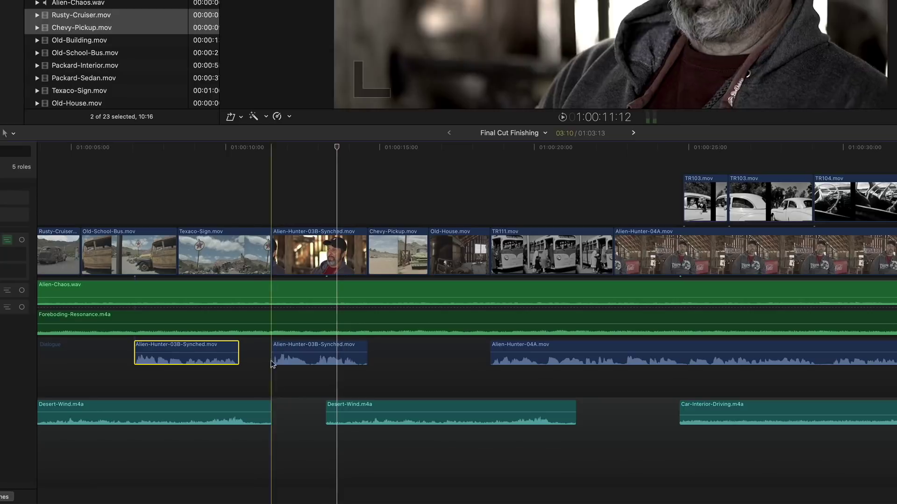
pyautogui.click(297, 363)
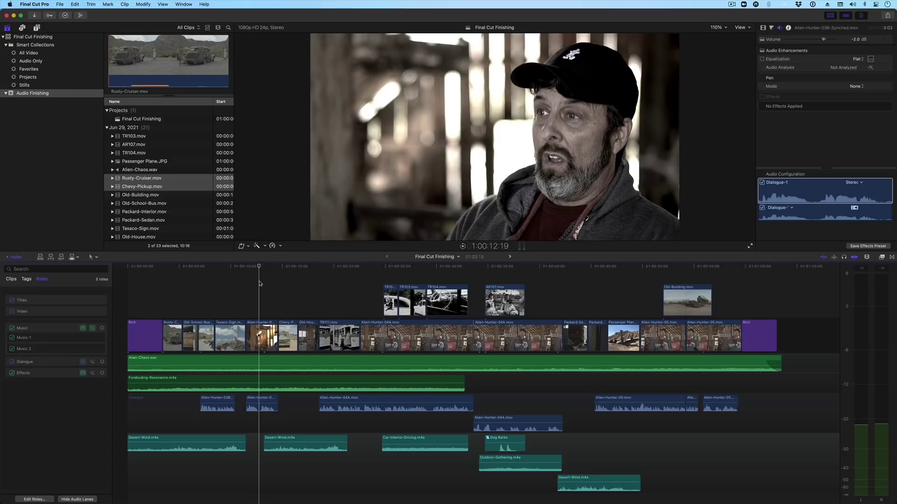
# - Select all timeline clips and combine them into one compound clip named 'Mixdown'
pyautogui.hotkey('ctrl', 'a')
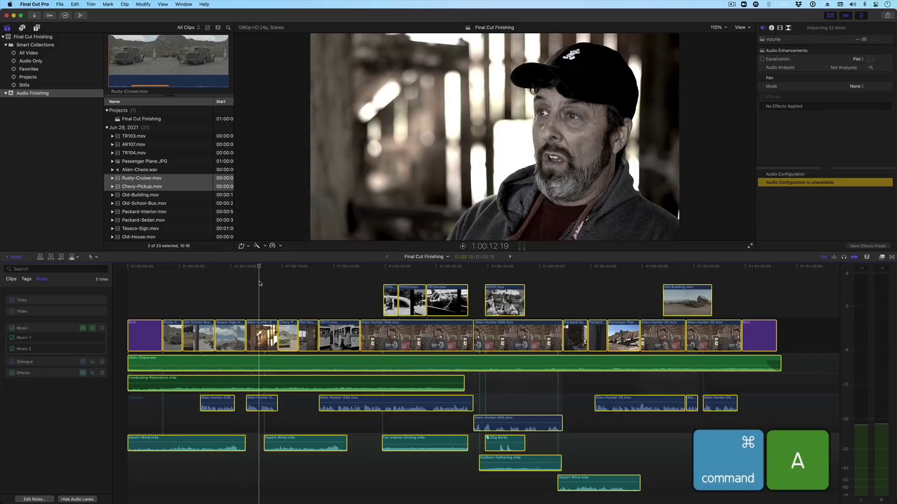
pyautogui.hotkey('alt', 'g')
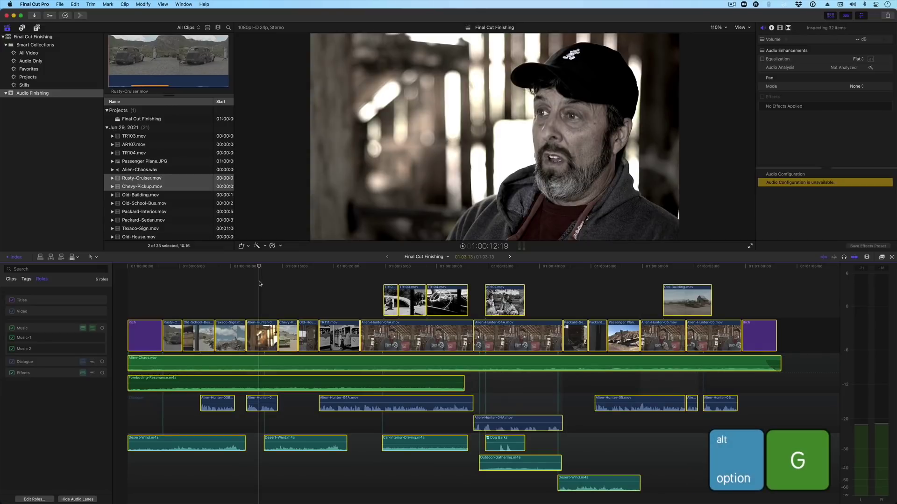
pyautogui.write('Mixdown')
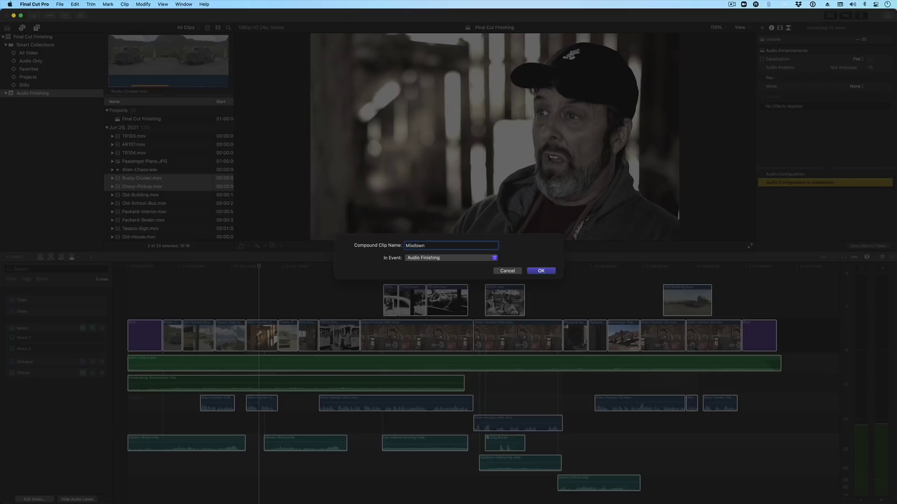
pyautogui.press('Return')
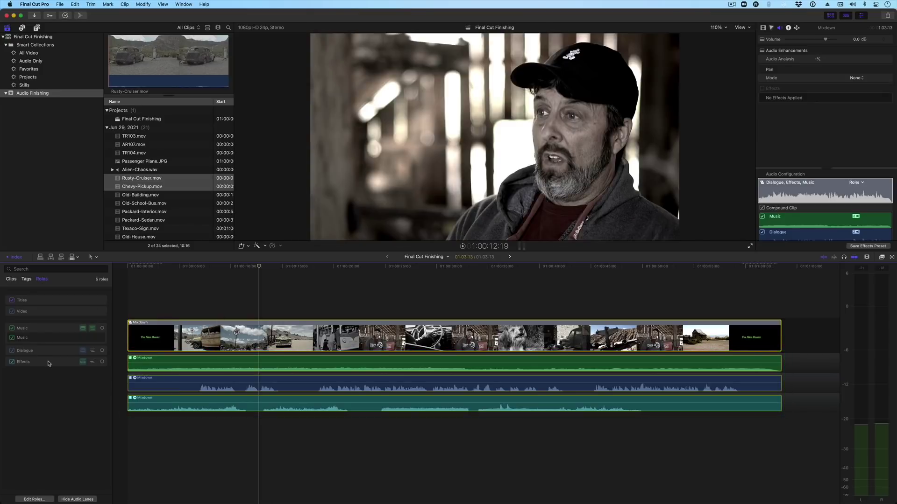
# - Expand the Mixdown clip's audio into separate role components
pyautogui.moveTo(49, 363)
pyautogui.mouseDown()
pyautogui.moveTo(50, 346)
pyautogui.moveTo(44, 367)
pyautogui.mouseUp()
pyautogui.click(75, 500)
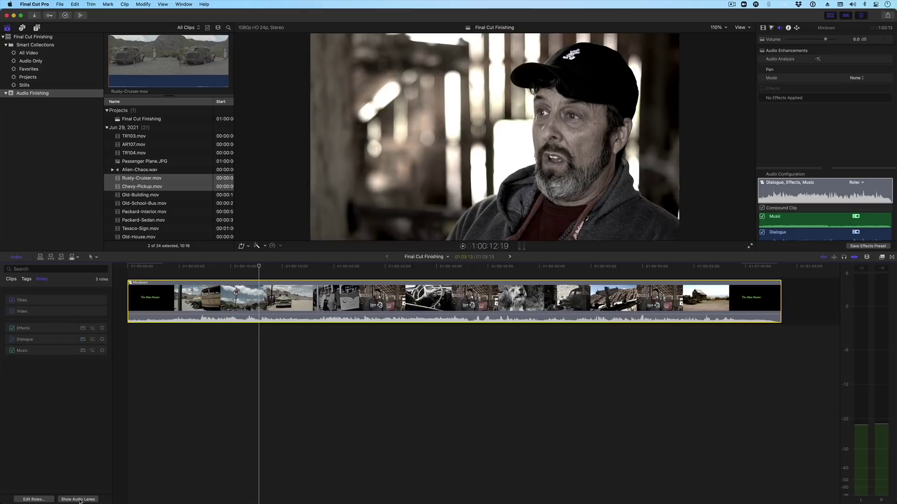
pyautogui.rightClick(335, 294)
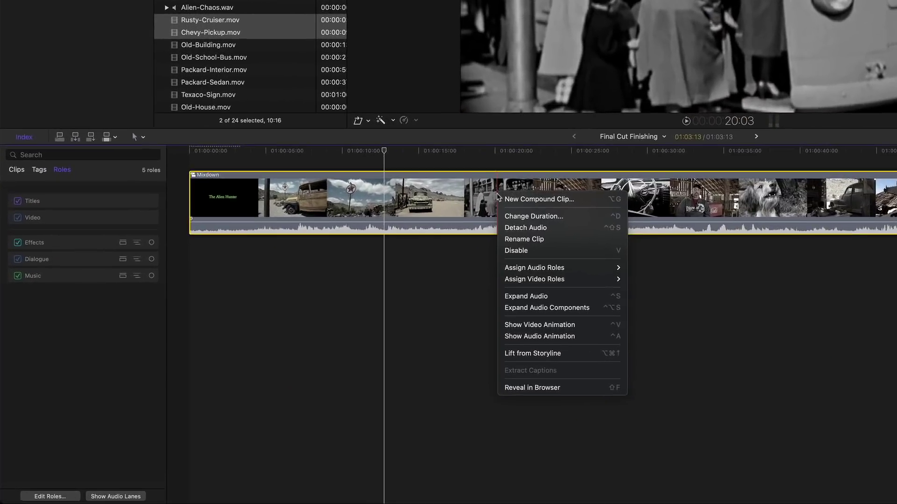
pyautogui.click(555, 307)
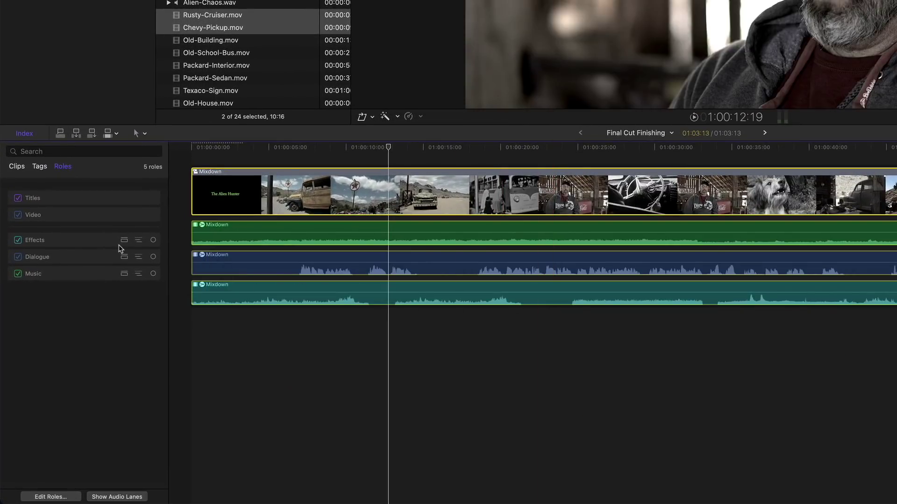
# - Reorder the role lanes to Effects on top, Music in the middle, Dialogue at the bottom
pyautogui.moveTo(109, 243); pyautogui.dragTo(98, 289)
pyautogui.click(125, 497)
pyautogui.moveTo(99, 242); pyautogui.dragTo(96, 260)
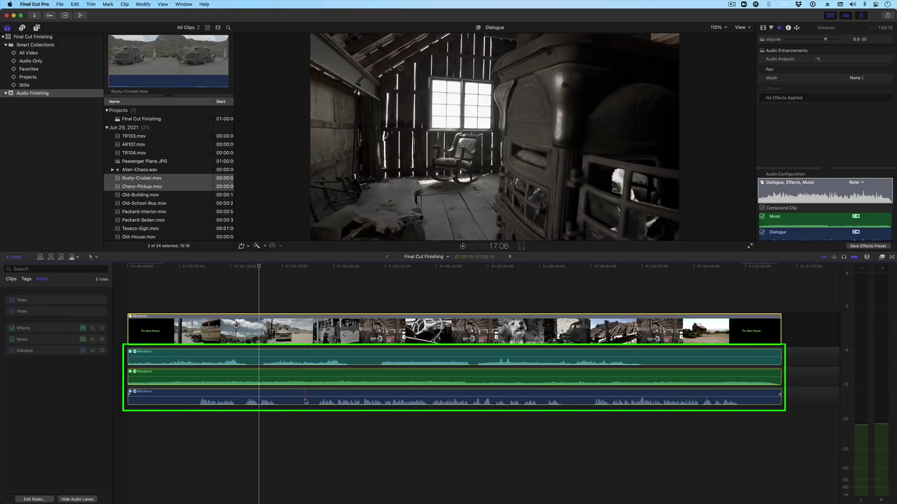
pyautogui.click(306, 382)
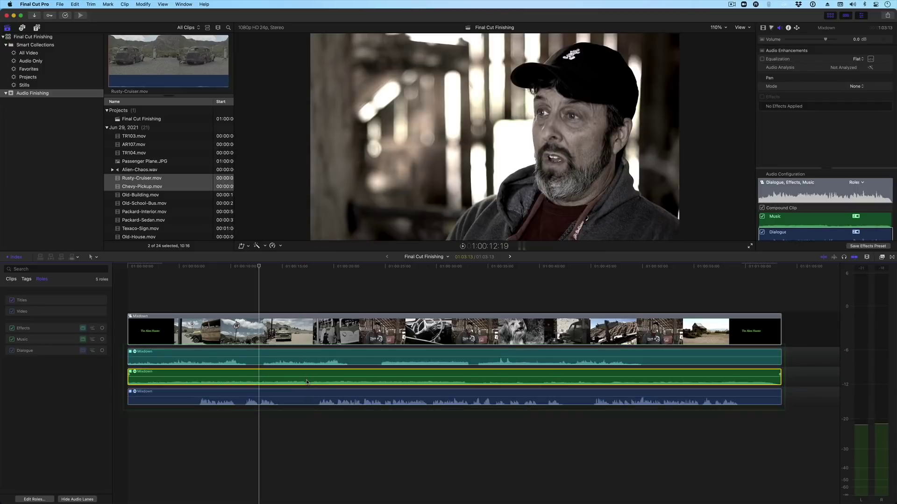
pyautogui.click(309, 359)
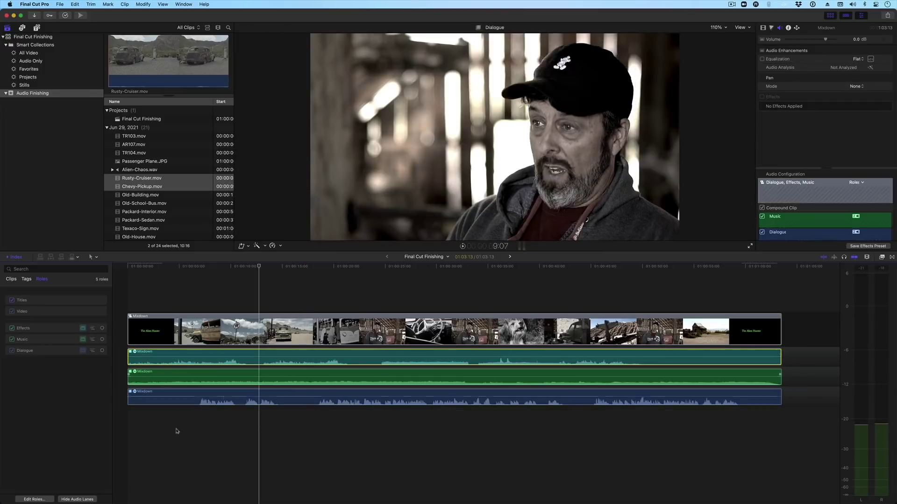
pyautogui.click(77, 499)
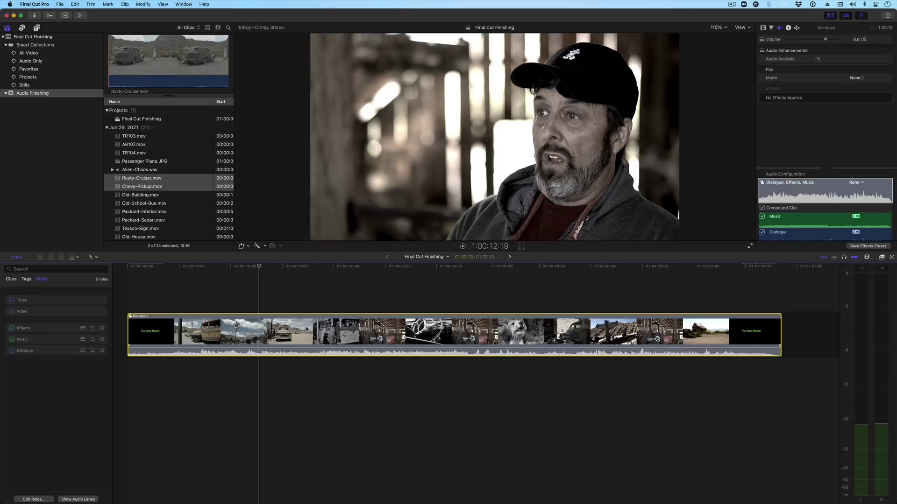
pyautogui.press('s')
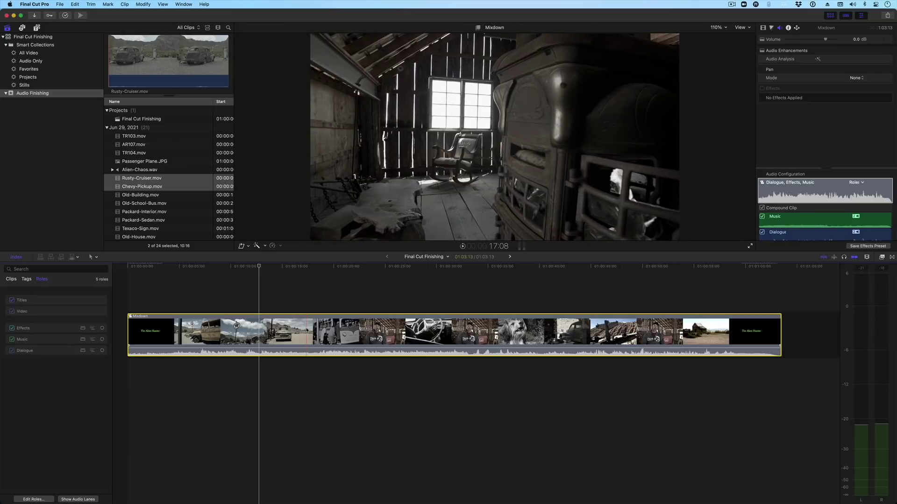
pyautogui.click(254, 390)
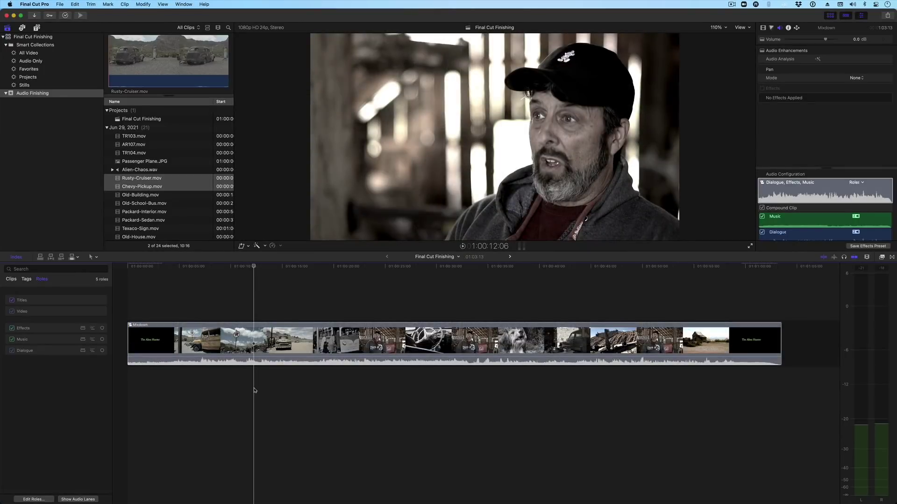
pyautogui.click(93, 500)
pyautogui.click(297, 441)
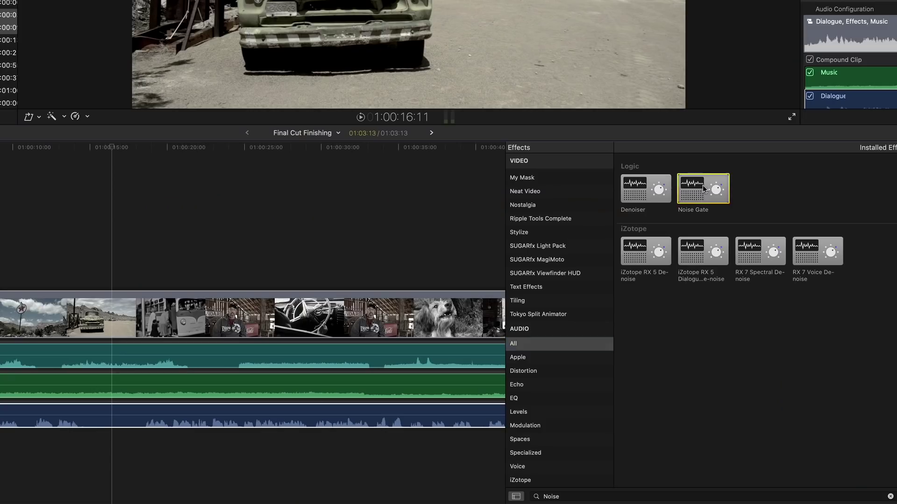
# - Apply the Noise Gate effect to the Mixdown's Dialogue audio lane
pyautogui.moveTo(703, 189); pyautogui.dragTo(229, 416)
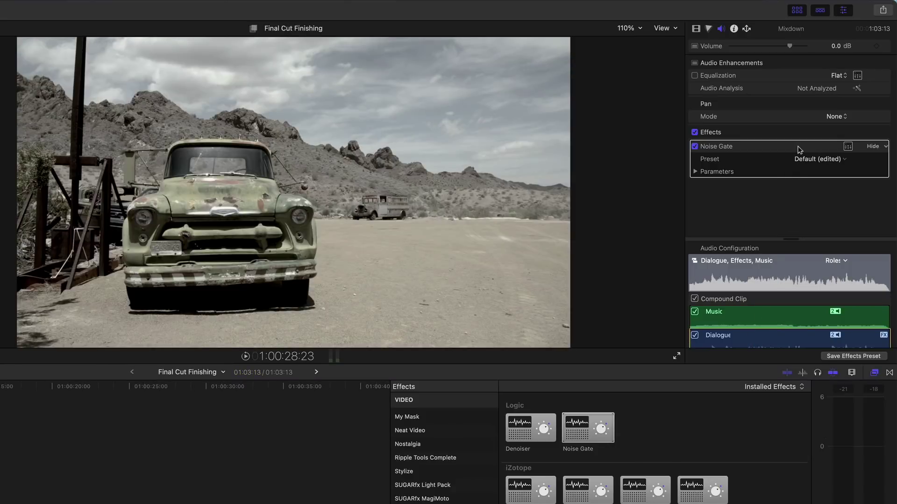
# - Add Compressor to the Dialogue chain, adjust EQ bands at 100, 590 and 2600 Hz, and raise threshold to about -28 dB
pyautogui.click(799, 149)
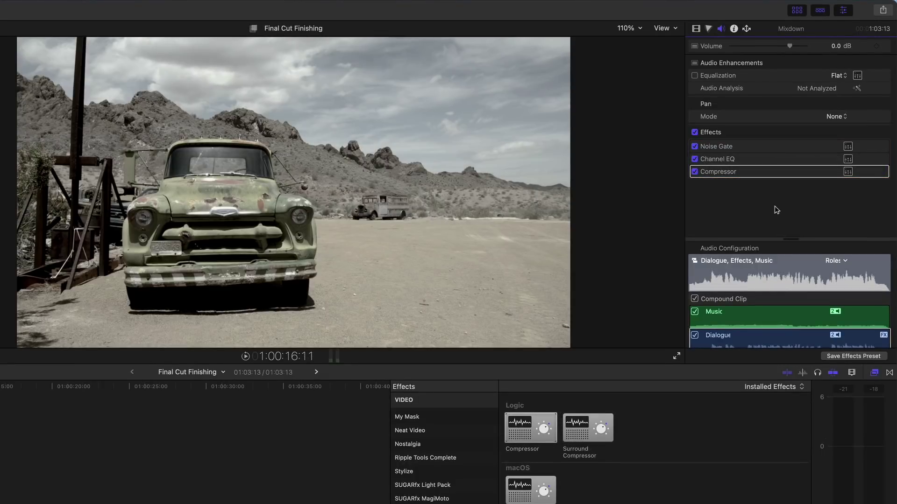
pyautogui.moveTo(817, 172); pyautogui.dragTo(799, 178)
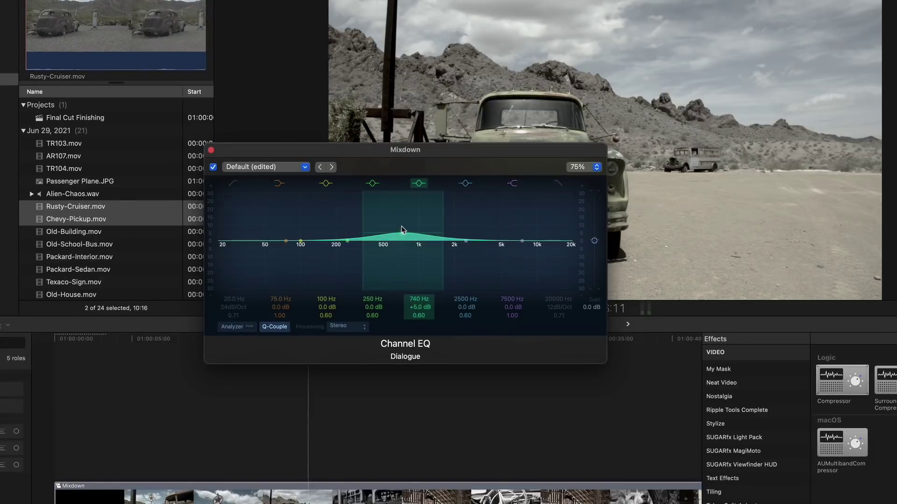
pyautogui.moveTo(401, 227); pyautogui.dragTo(391, 233)
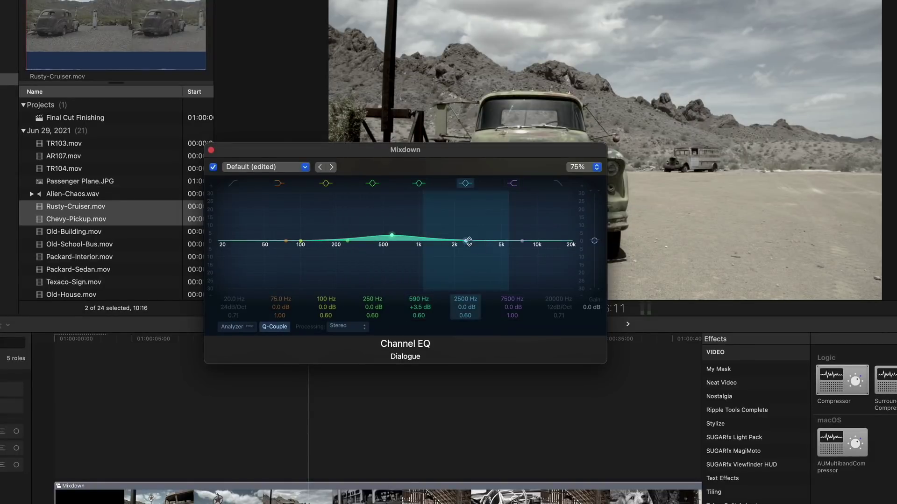
pyautogui.moveTo(466, 241); pyautogui.dragTo(474, 253)
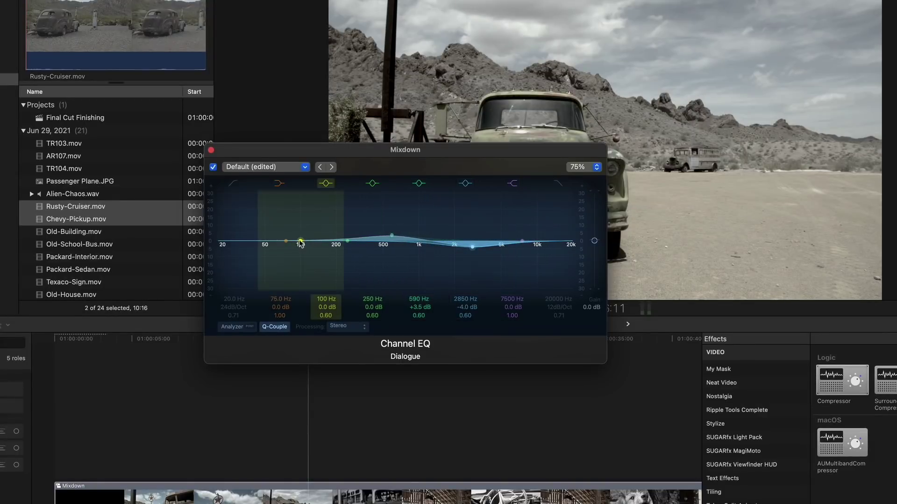
pyautogui.moveTo(300, 241); pyautogui.dragTo(299, 237)
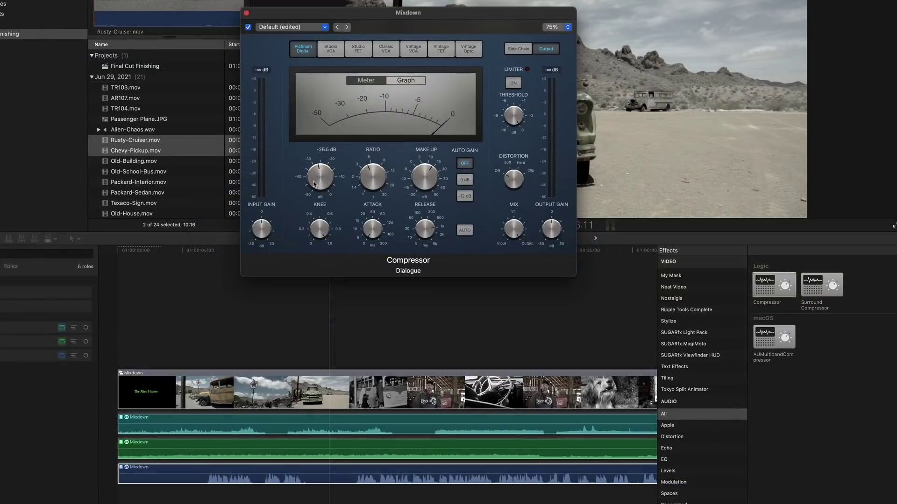
pyautogui.moveTo(315, 205)
pyautogui.mouseDown()
pyautogui.moveTo(322, 189)
pyautogui.moveTo(322, 213)
pyautogui.mouseUp()
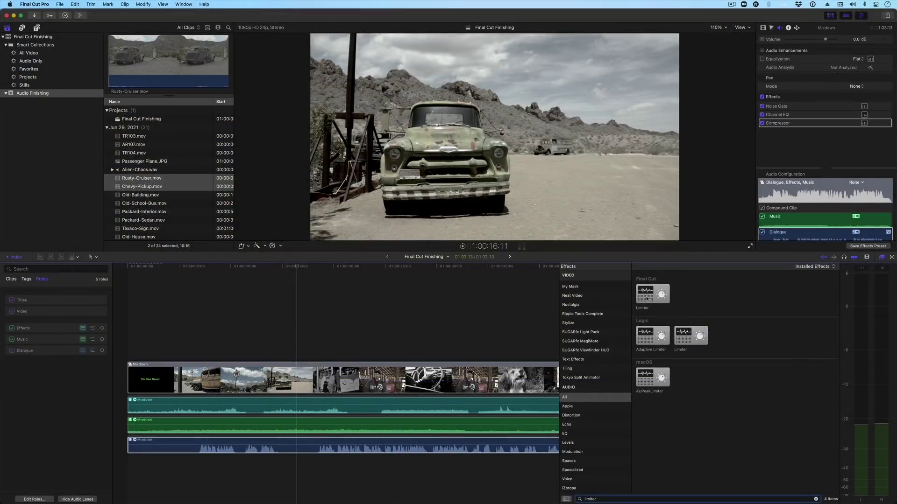
# - Enable the Dialogue compressor's limiter at about -3.8 dB and add a Limiter to the whole Mixdown clip
pyautogui.moveTo(647, 298); pyautogui.dragTo(397, 449)
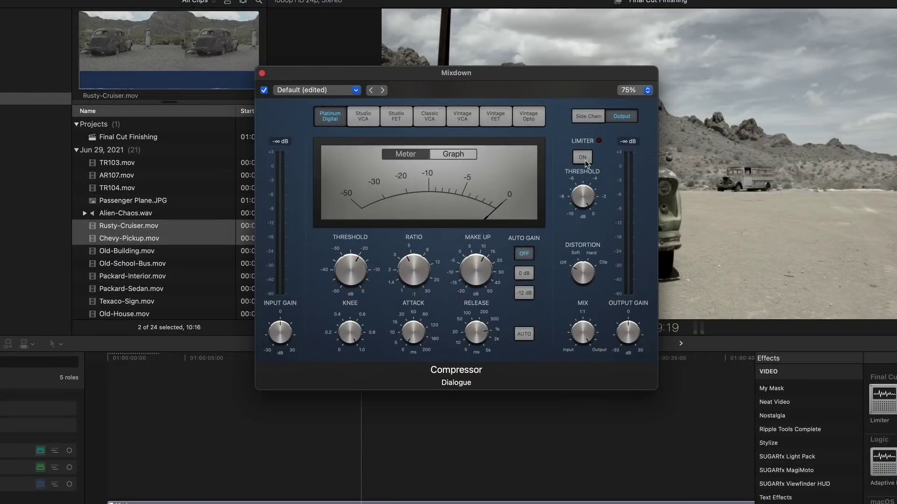
pyautogui.click(582, 158)
pyautogui.moveTo(582, 193); pyautogui.dragTo(579, 226)
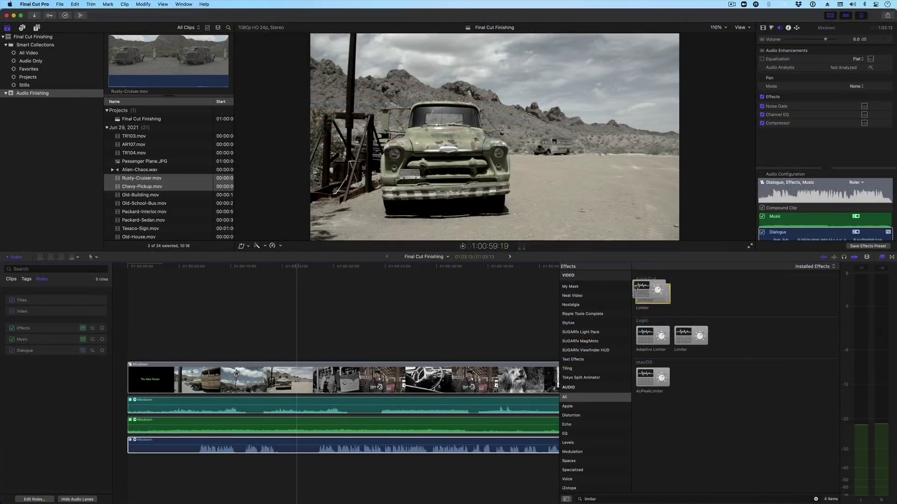
pyautogui.moveTo(653, 293); pyautogui.dragTo(425, 378)
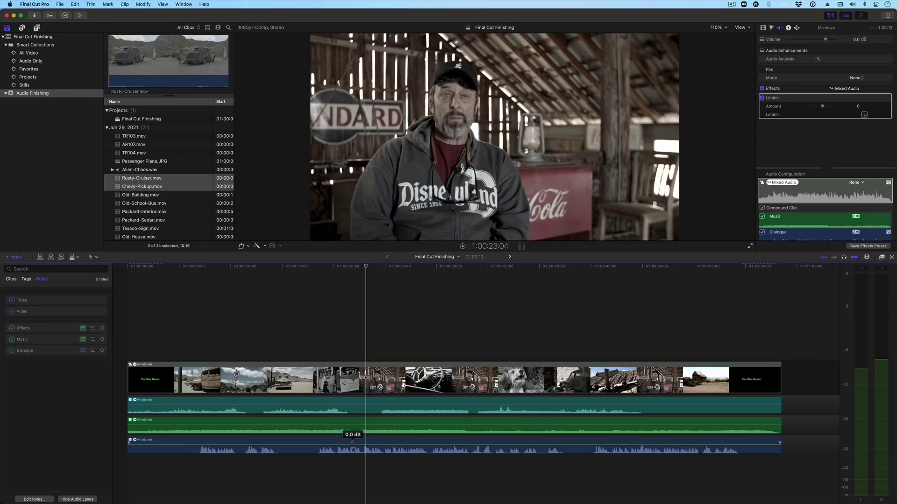
# - Raise the Dialogue component's volume by 1 dB to 1.0 dB during playback of the mix
pyautogui.click(352, 443)
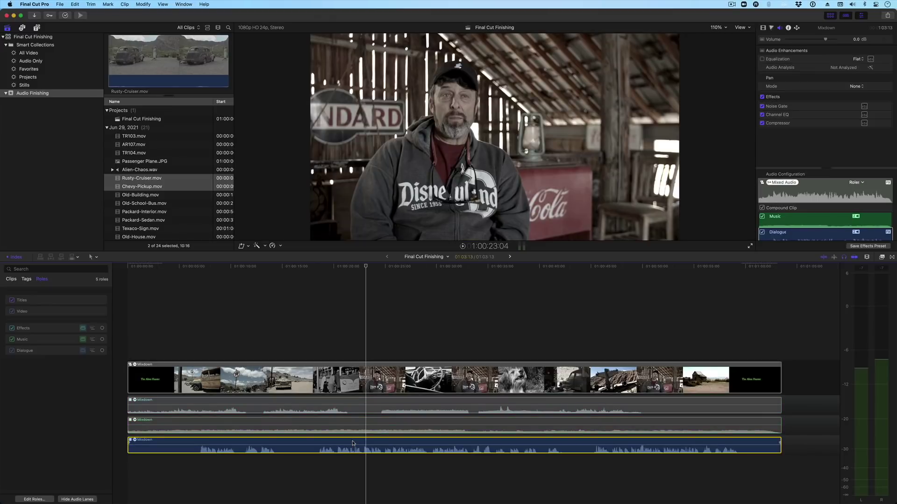
pyautogui.press('space')
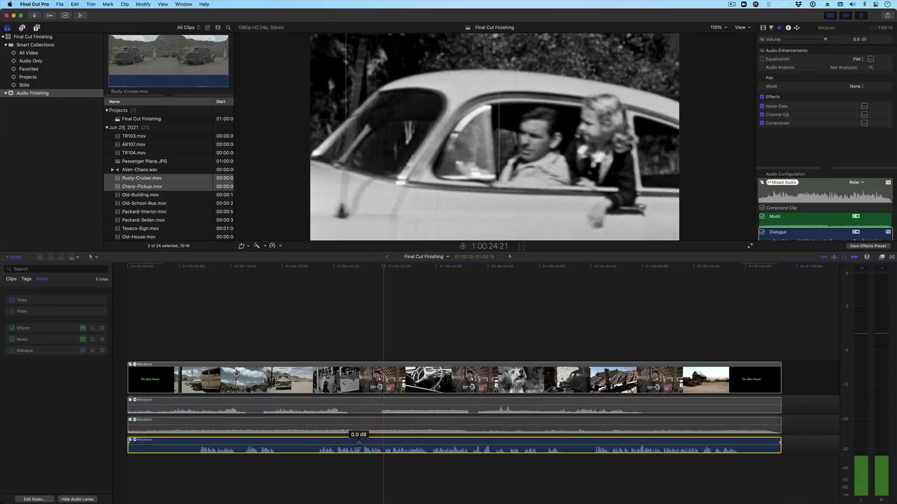
pyautogui.hotkey('ctrl', '=')
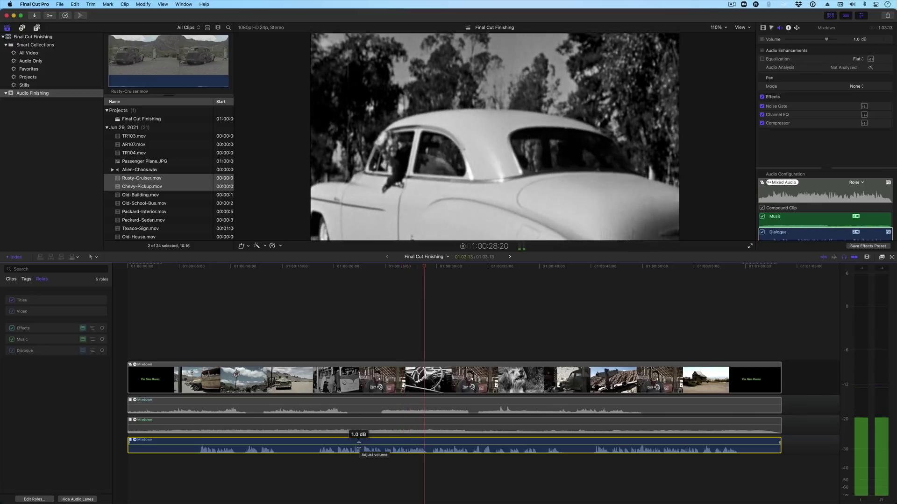
pyautogui.press('space')
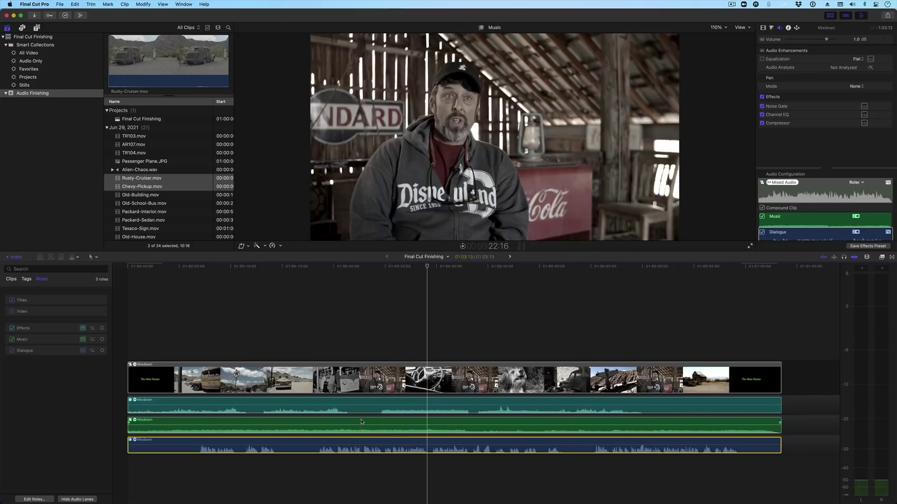
pyautogui.click(361, 422)
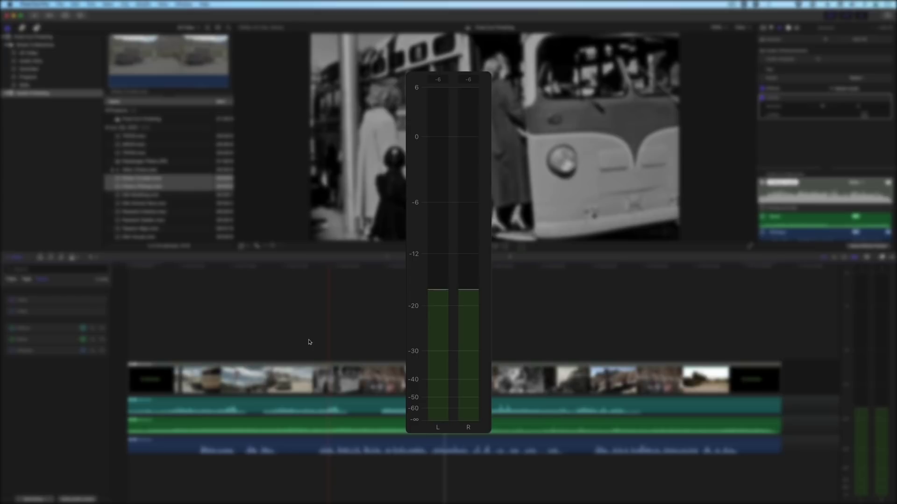
# - Add volume keyframes on the Music component and lower it to -5.0 dB under the interview
pyautogui.click(319, 421)
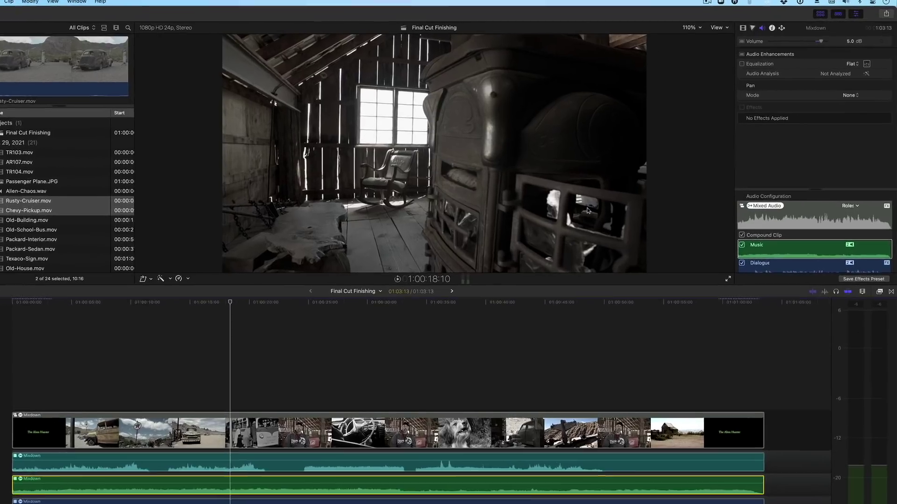
pyautogui.click(808, 220)
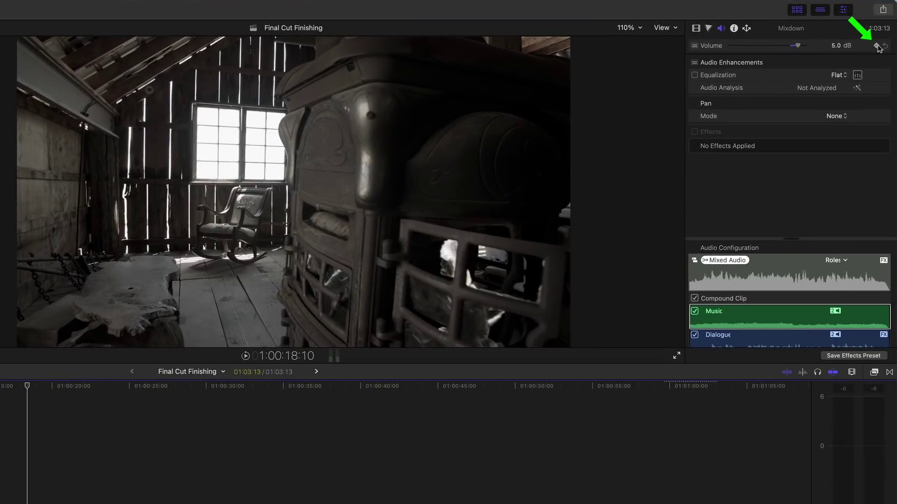
pyautogui.click(876, 45)
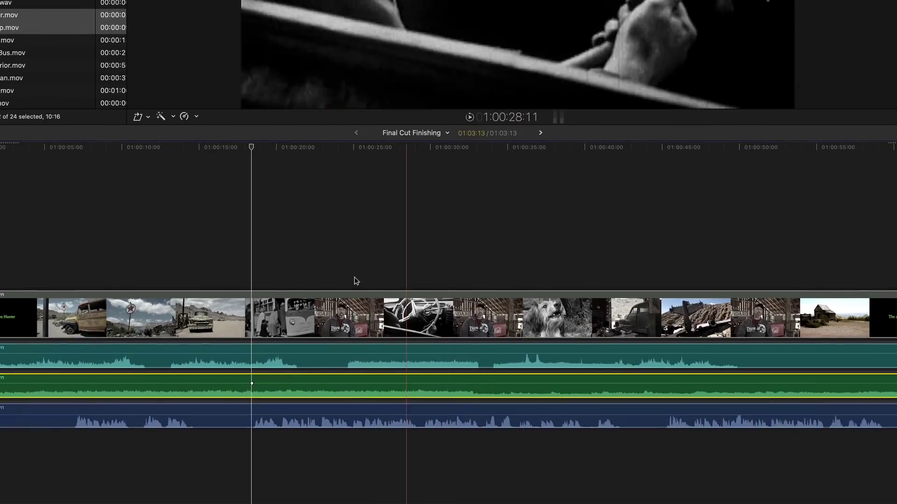
pyautogui.keyDown('alt'); pyautogui.click(269, 383); pyautogui.keyUp('alt')
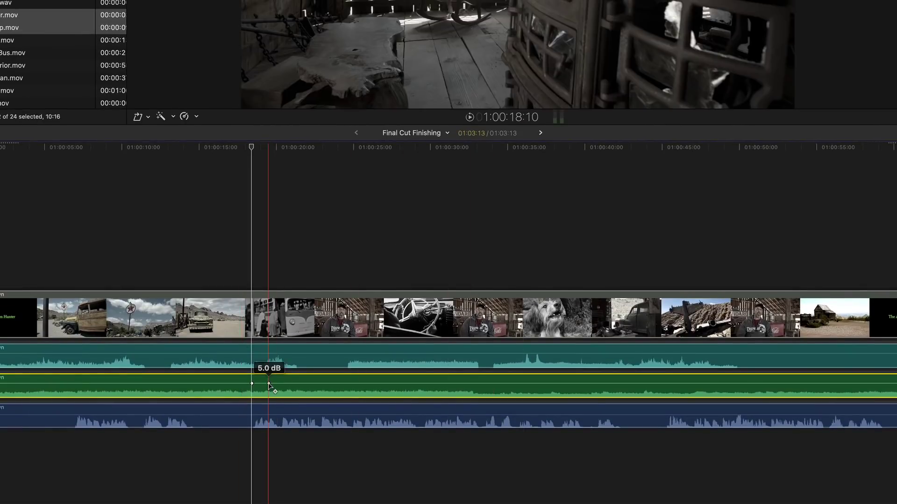
pyautogui.moveTo(302, 383); pyautogui.dragTo(303, 387)
# - Add Music volume keyframes near 01:00:40 and raise the level back up after the dip
pyautogui.keyDown('alt'); pyautogui.click(611, 387); pyautogui.keyUp('alt')
pyautogui.keyDown('alt'); pyautogui.click(622, 387); pyautogui.keyUp('alt')
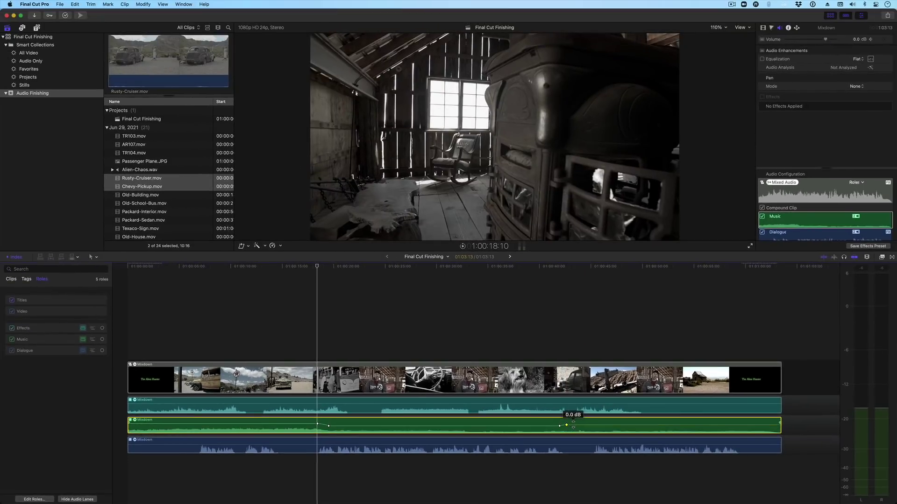
pyautogui.moveTo(612, 397); pyautogui.dragTo(621, 391)
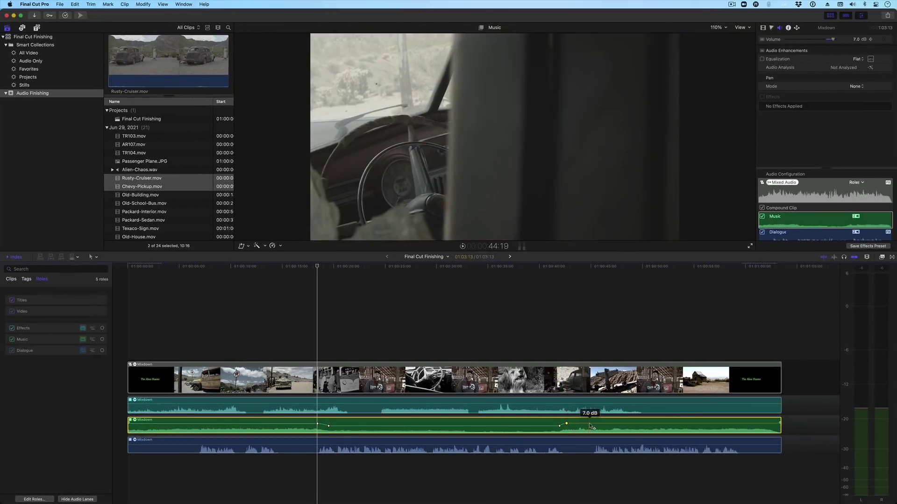
# - Add two more Music keyframes to shape a ramp, dropping the level to -5.0 dB after them
pyautogui.keyDown('alt'); pyautogui.click(590, 424); pyautogui.keyUp('alt')
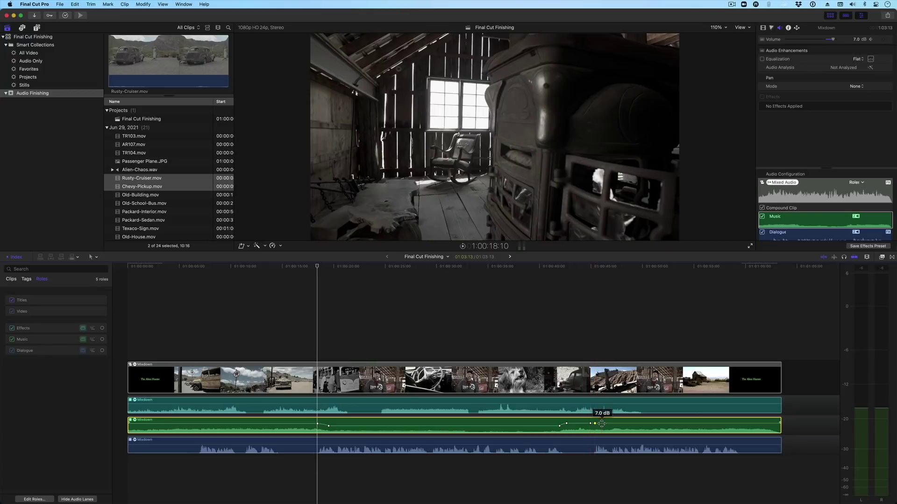
pyautogui.keyDown('alt'); pyautogui.click(595, 423); pyautogui.keyUp('alt')
pyautogui.moveTo(601, 424); pyautogui.dragTo(601, 426)
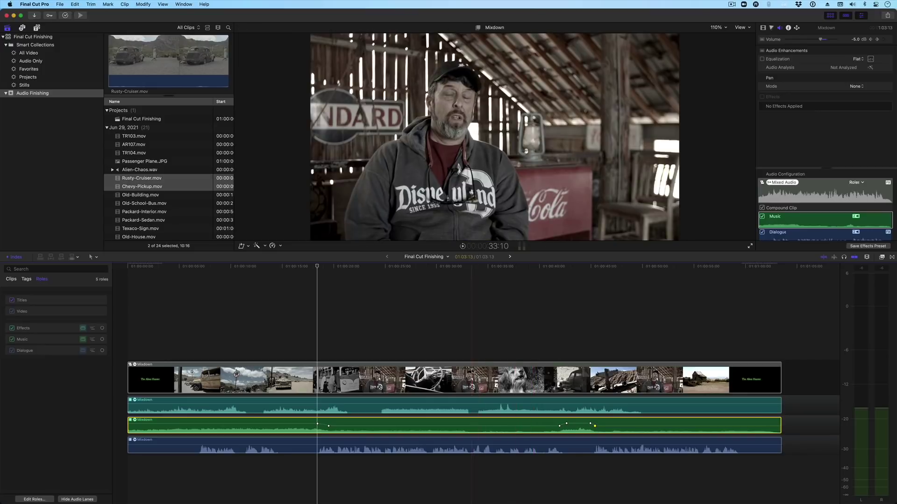
pyautogui.doubleClick(472, 378)
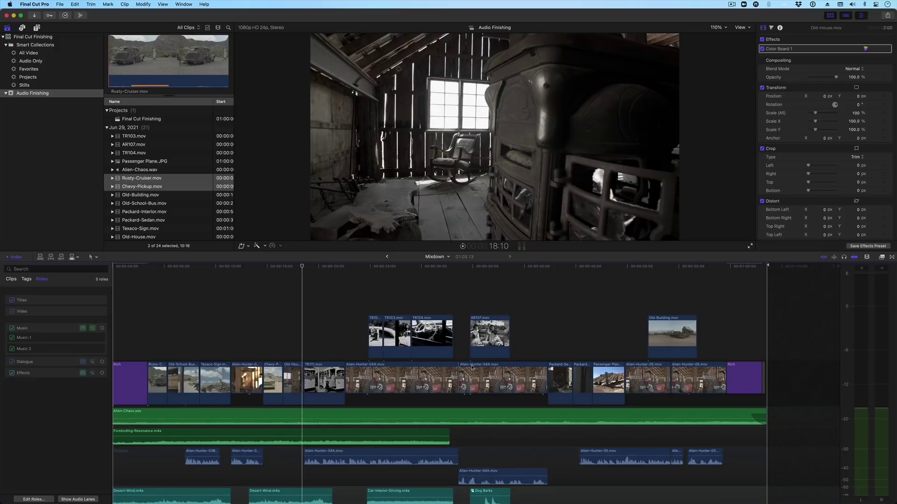
# - Move the playhead to 1:00:23:05 inside the opened Mixdown compound clip
pyautogui.click(351, 301)
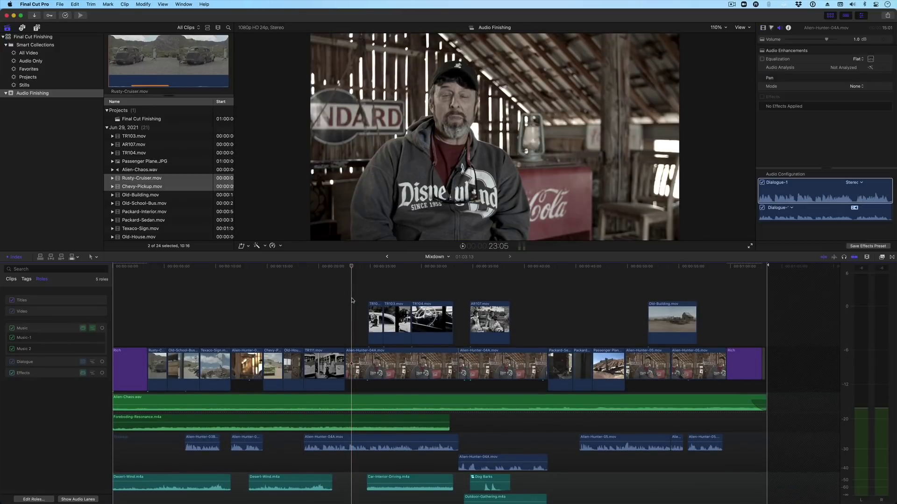